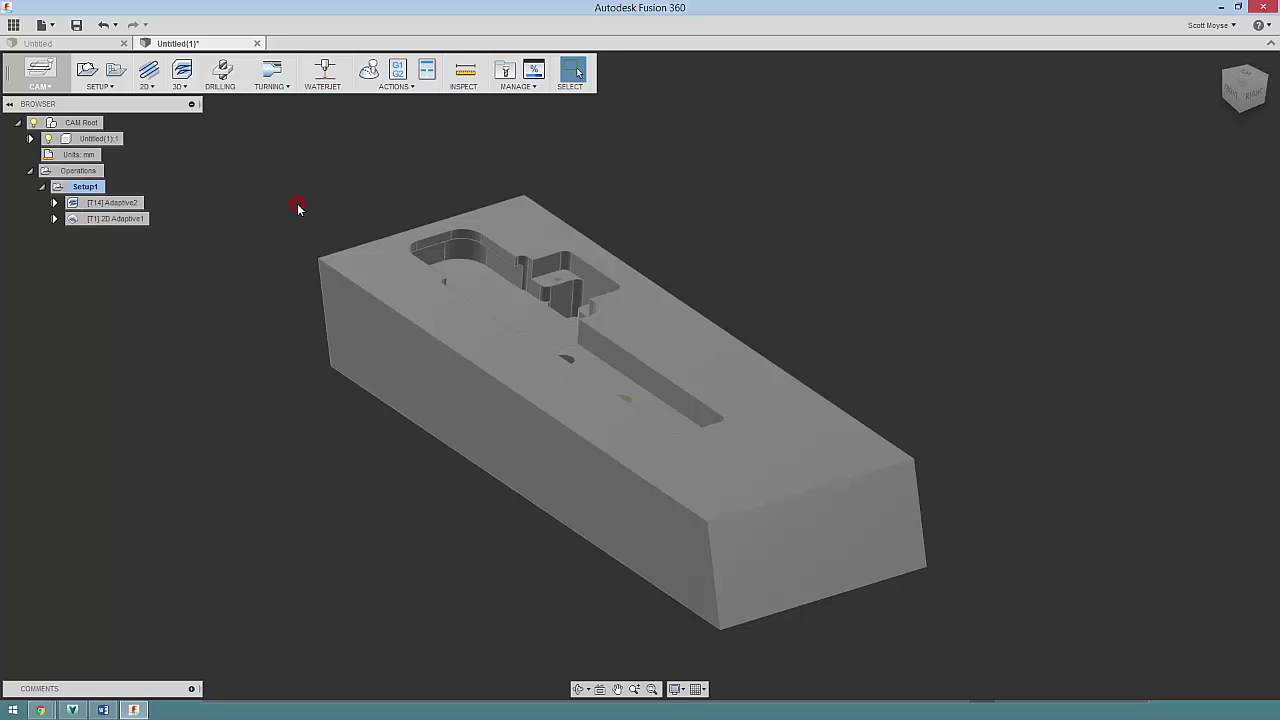
Step: Try to patch the small hole on the pocket's raised ledge as a new body with Connected continuity in the Patch workspace
{"action": "middle_click_drag", "start_coordinate": [304, 208], "coordinate": [477, 246], "text": "shift"}
{"action": "middle_click_drag", "start_coordinate": [746, 268], "coordinate": [715, 234], "text": "shift"}
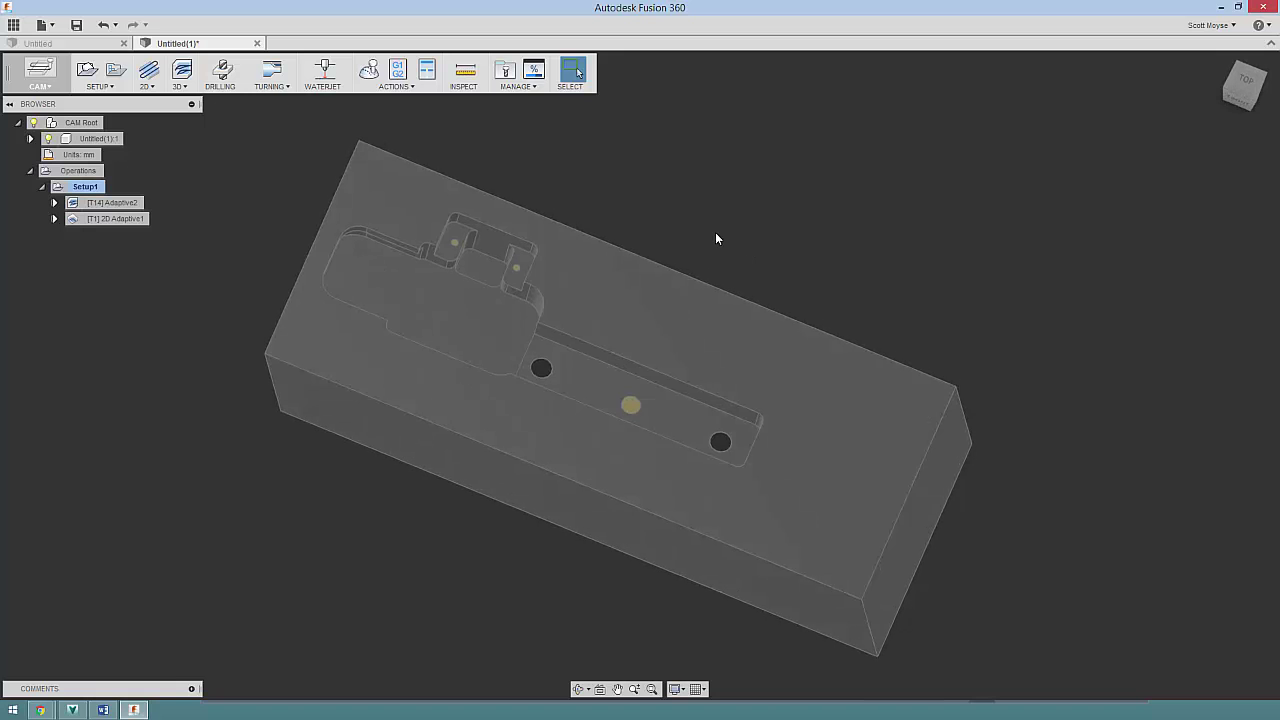
{"action": "scroll", "coordinate": [714, 234], "scroll_direction": "up", "scroll_amount": 2}
{"action": "scroll", "coordinate": [714, 240], "scroll_direction": "up", "scroll_amount": 2}
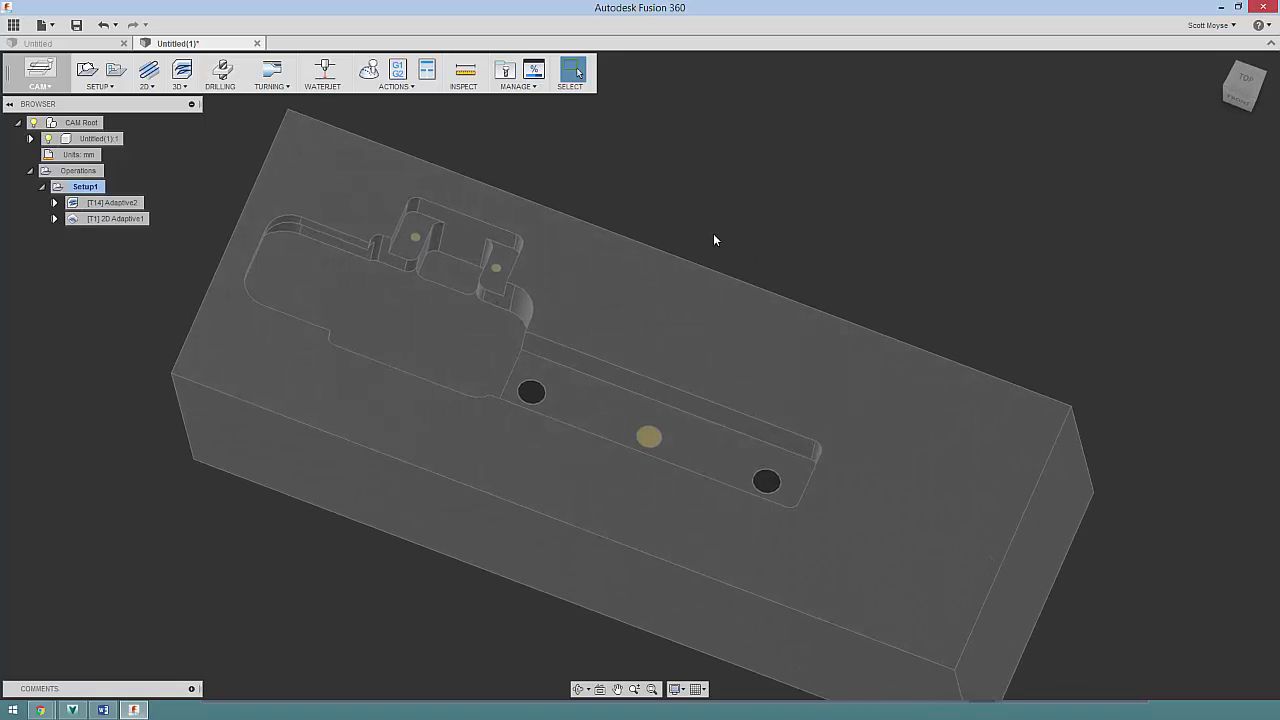
{"action": "middle_click_drag", "start_coordinate": [713, 240], "coordinate": [639, 178], "text": "shift"}
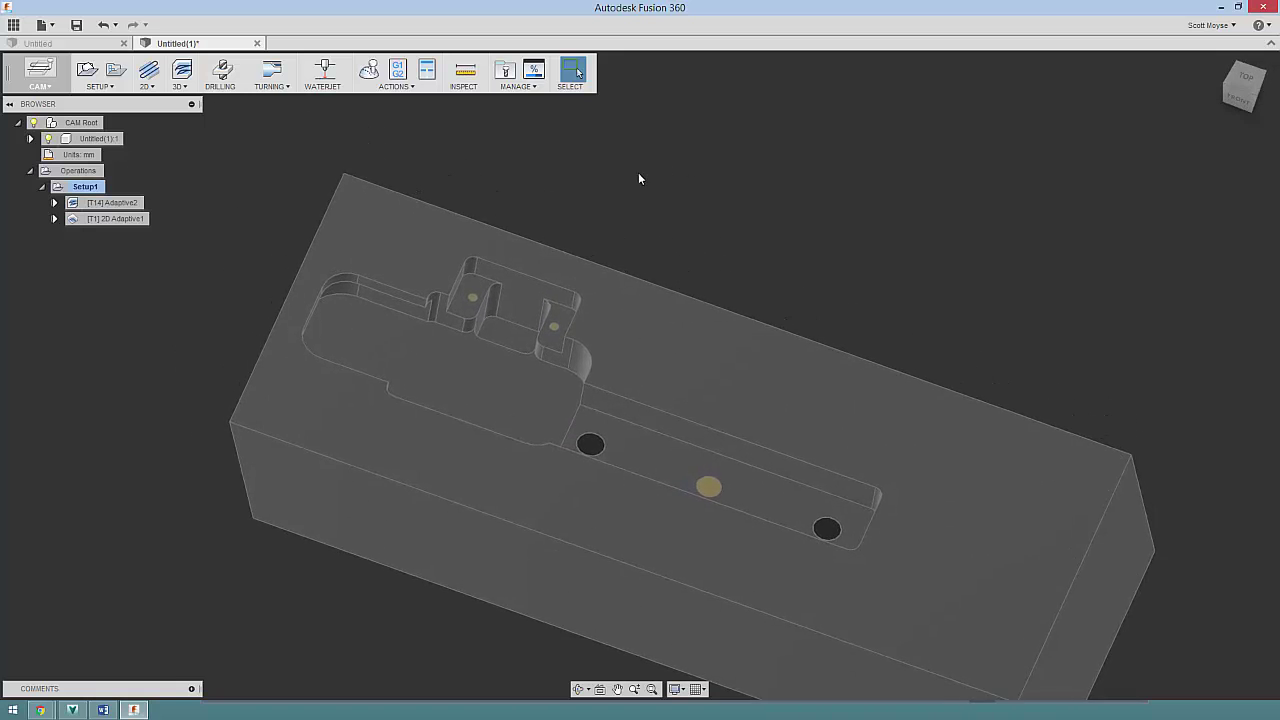
{"action": "left_click", "coordinate": [40, 78]}
{"action": "left_click", "coordinate": [56, 133]}
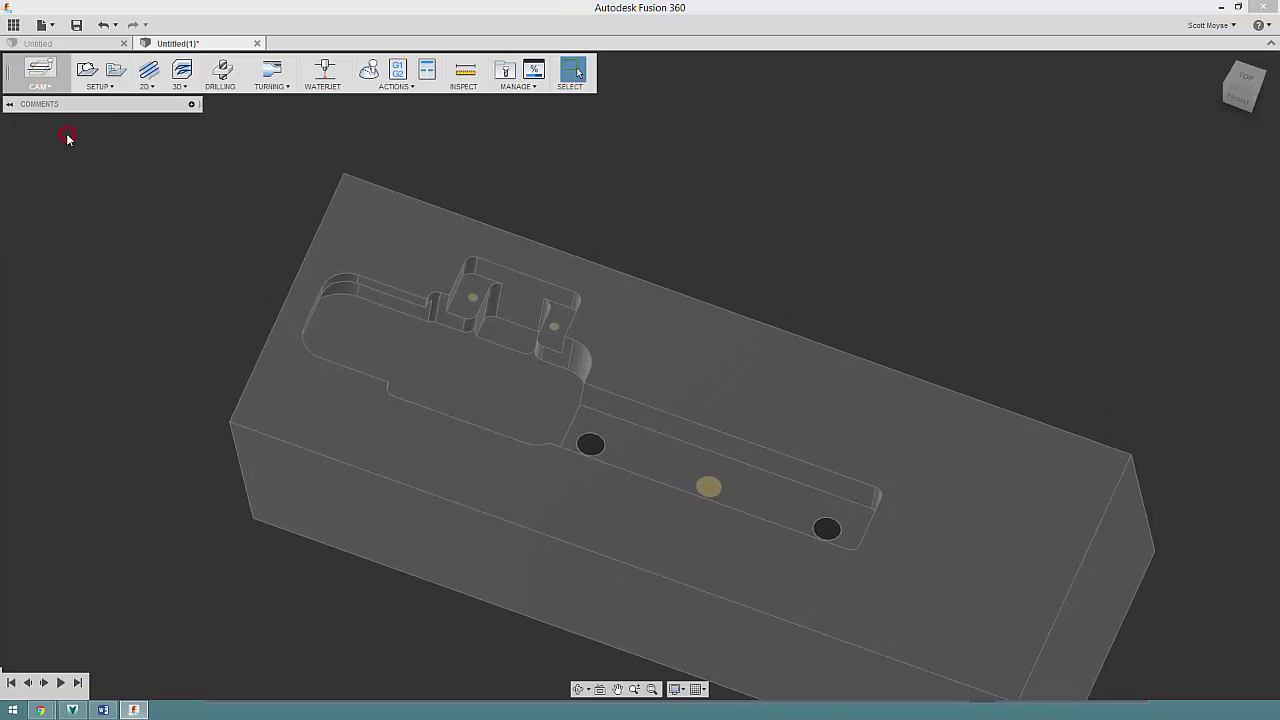
{"action": "left_click", "coordinate": [95, 67]}
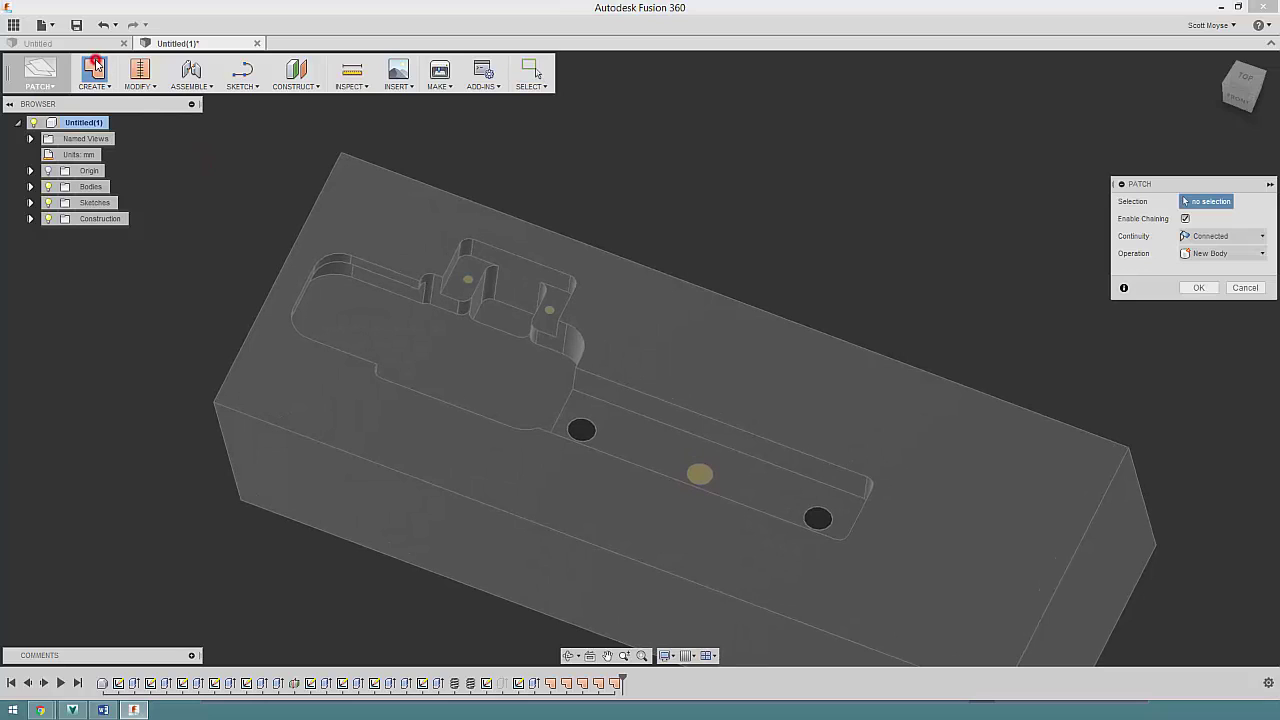
{"action": "left_click", "coordinate": [469, 280]}
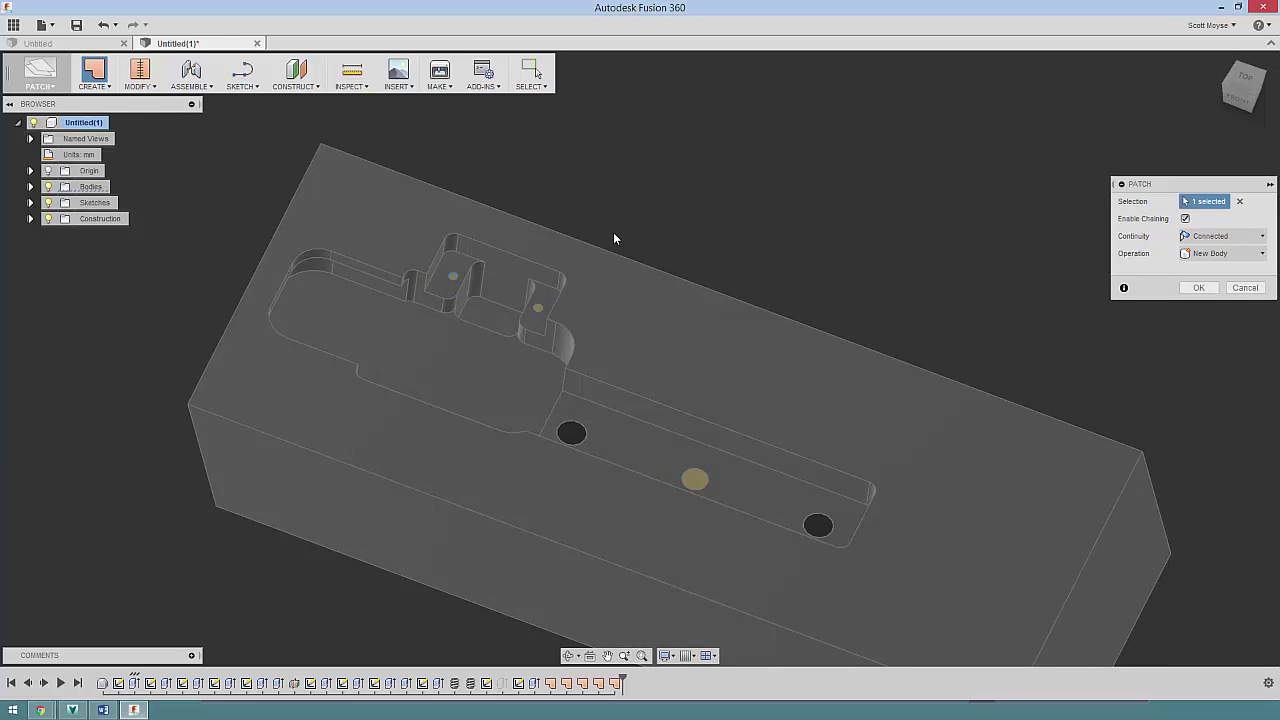
{"action": "right_click", "coordinate": [583, 220]}
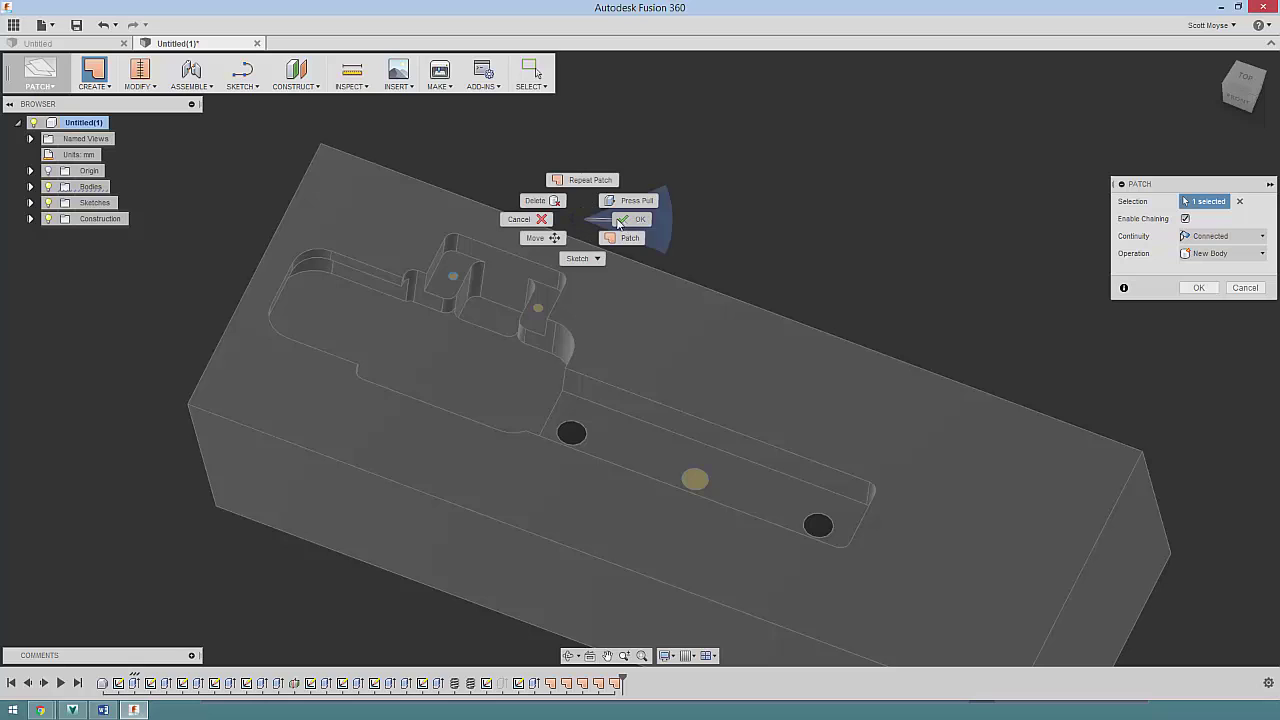
{"action": "left_click", "coordinate": [581, 217]}
{"action": "right_click", "coordinate": [580, 218]}
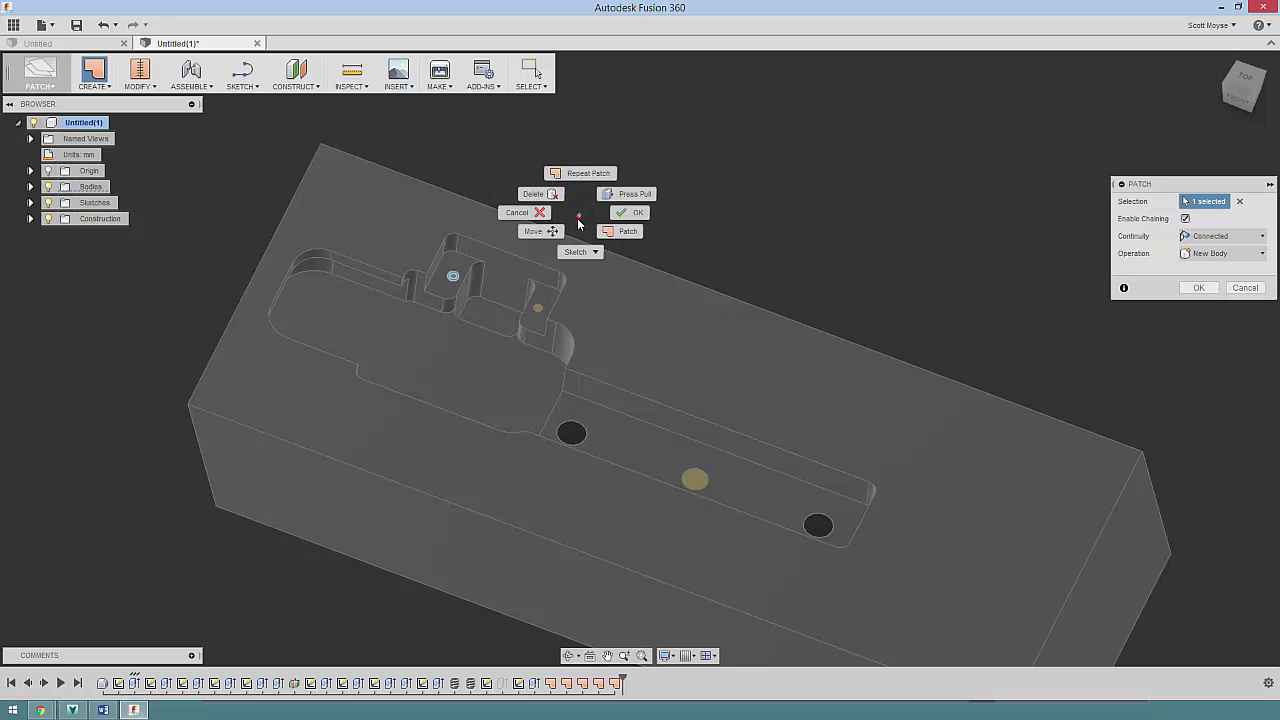
{"action": "left_click", "coordinate": [577, 218]}
{"action": "left_click", "coordinate": [1199, 287]}
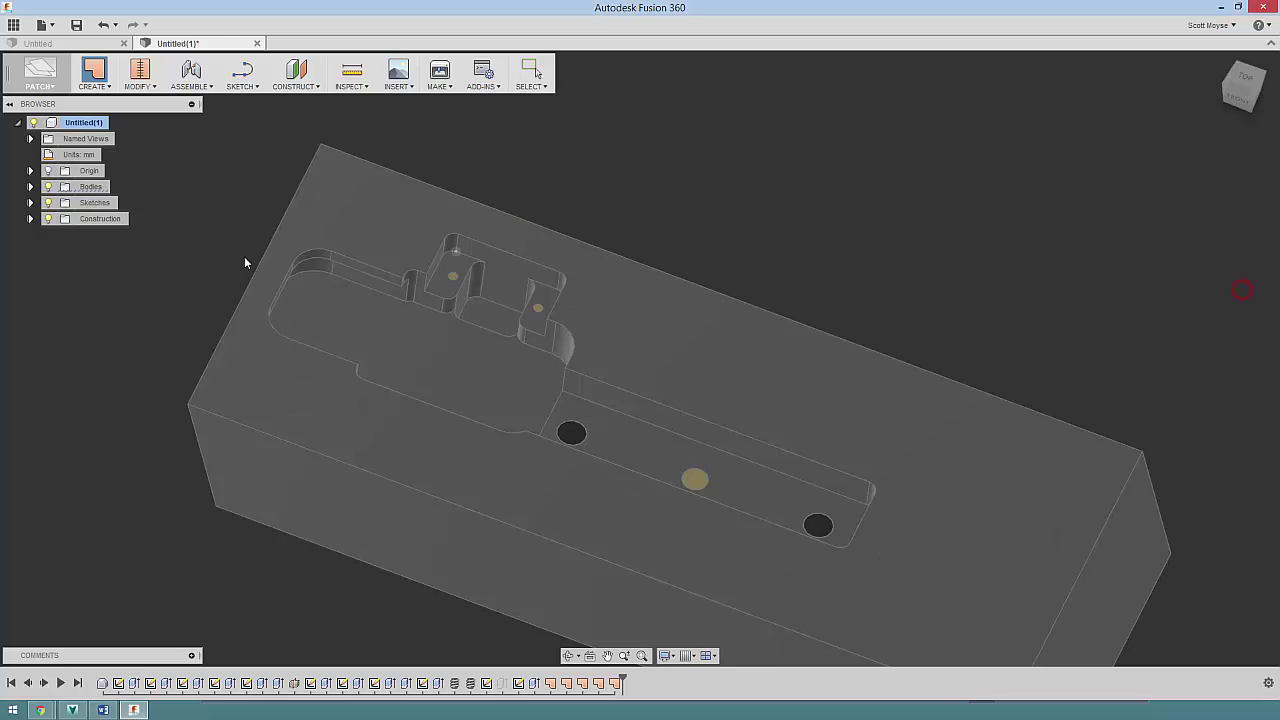
Step: Return to the CAM workspace and review the work coordinate system and stock of Setup1 without changing anything
{"action": "left_click", "coordinate": [45, 72]}
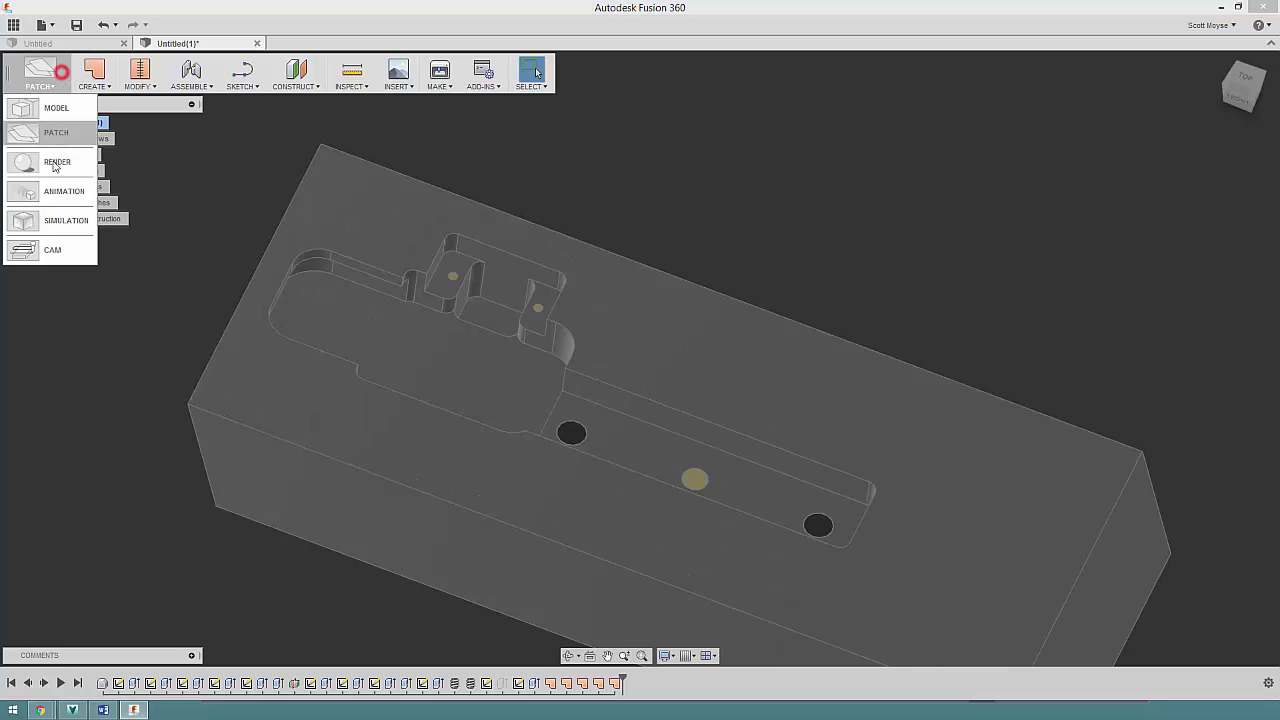
{"action": "left_click", "coordinate": [52, 252]}
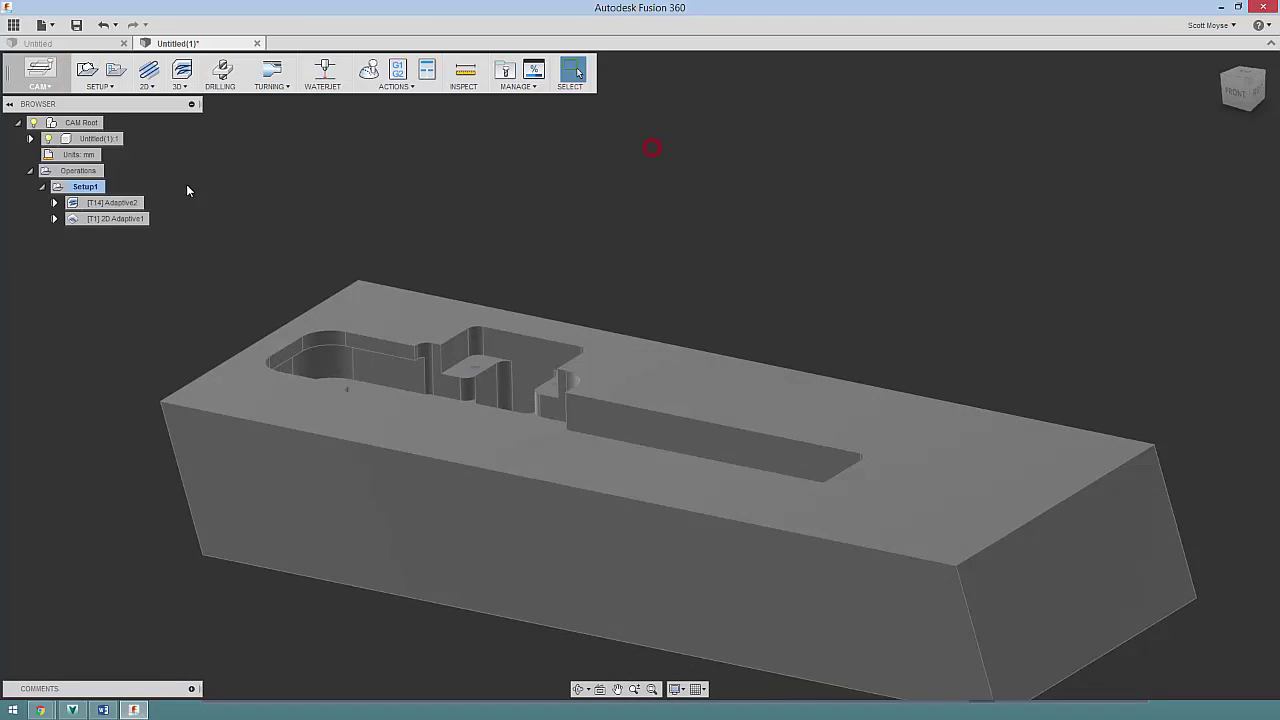
{"action": "double_click", "coordinate": [58, 189]}
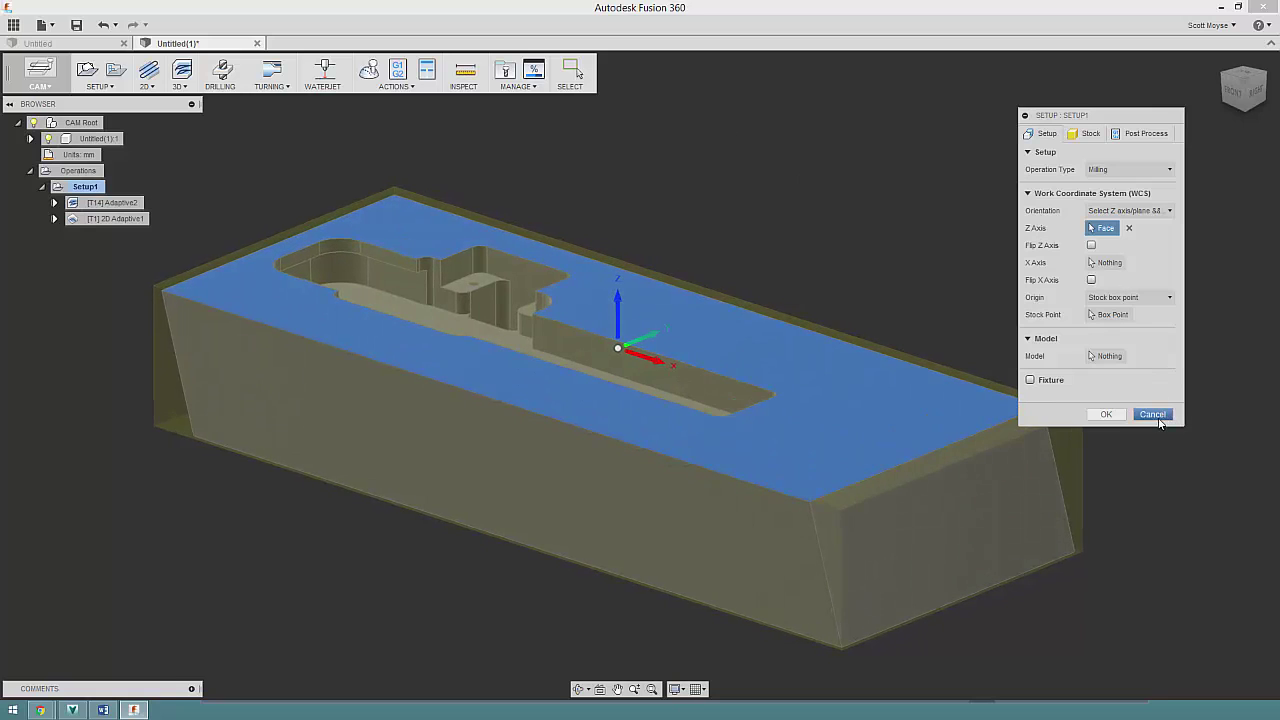
{"action": "left_click", "coordinate": [1152, 415]}
Step: Open the Adaptive2 operation and examine its tool, feeds and speeds, machining boundary, stock contours and rest machining settings
{"action": "double_click", "coordinate": [112, 202]}
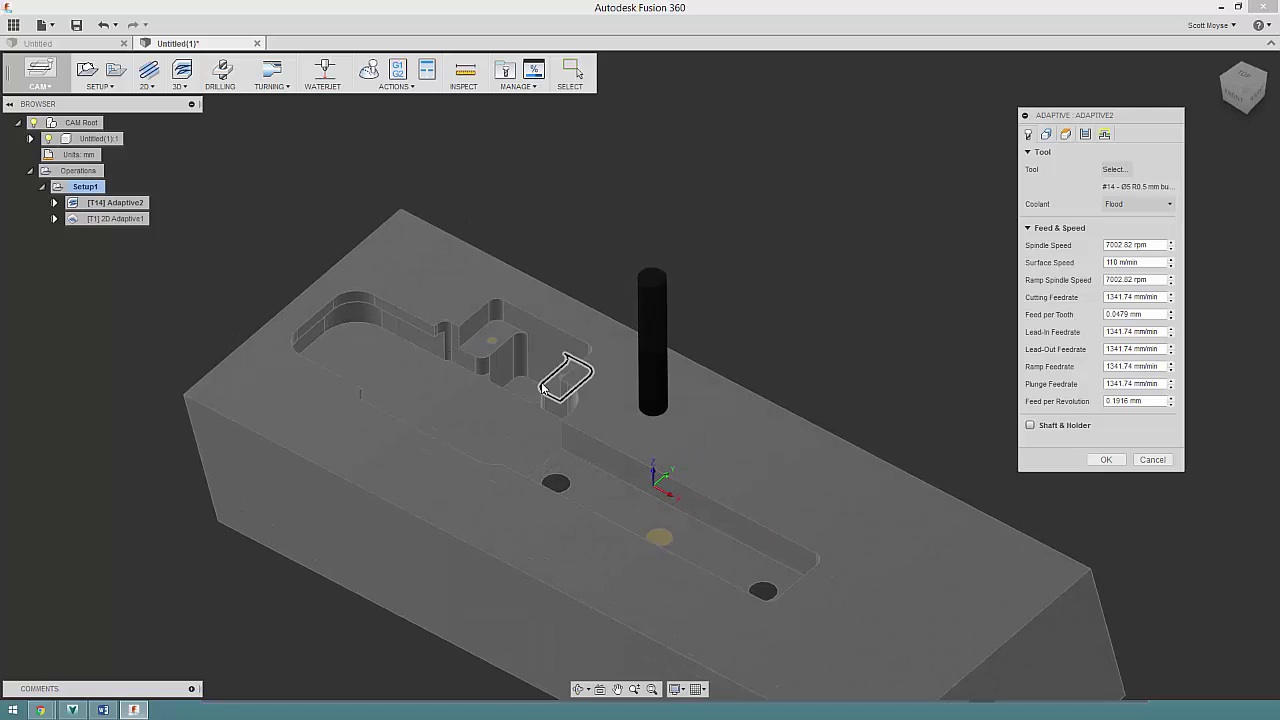
{"action": "left_click", "coordinate": [507, 394]}
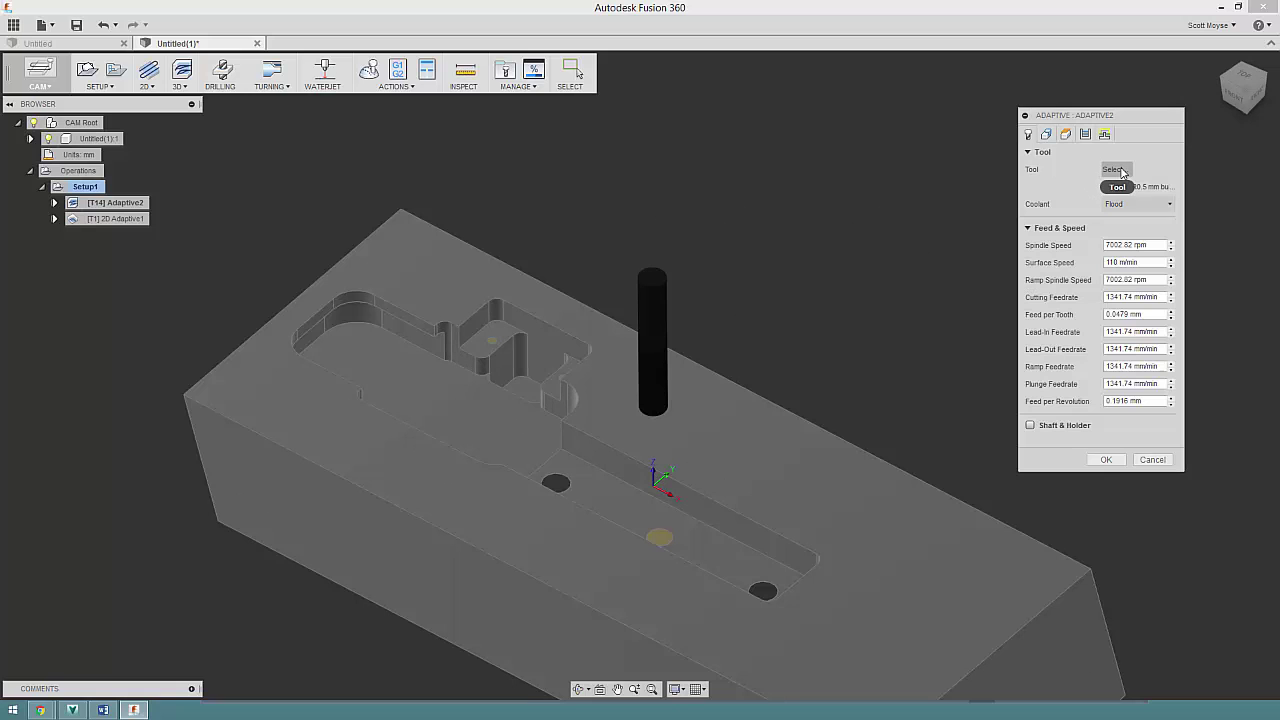
{"action": "left_click", "coordinate": [1045, 134]}
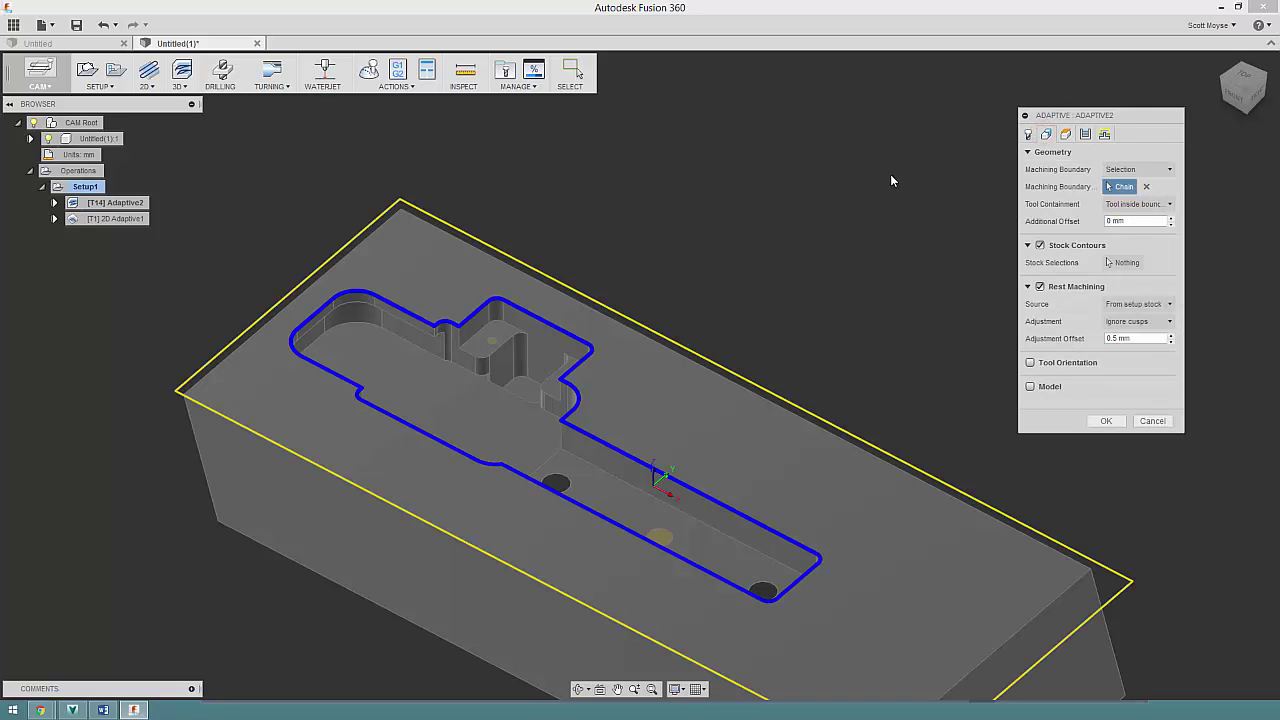
{"action": "middle_click_drag", "start_coordinate": [893, 180], "coordinate": [973, 208], "text": "shift"}
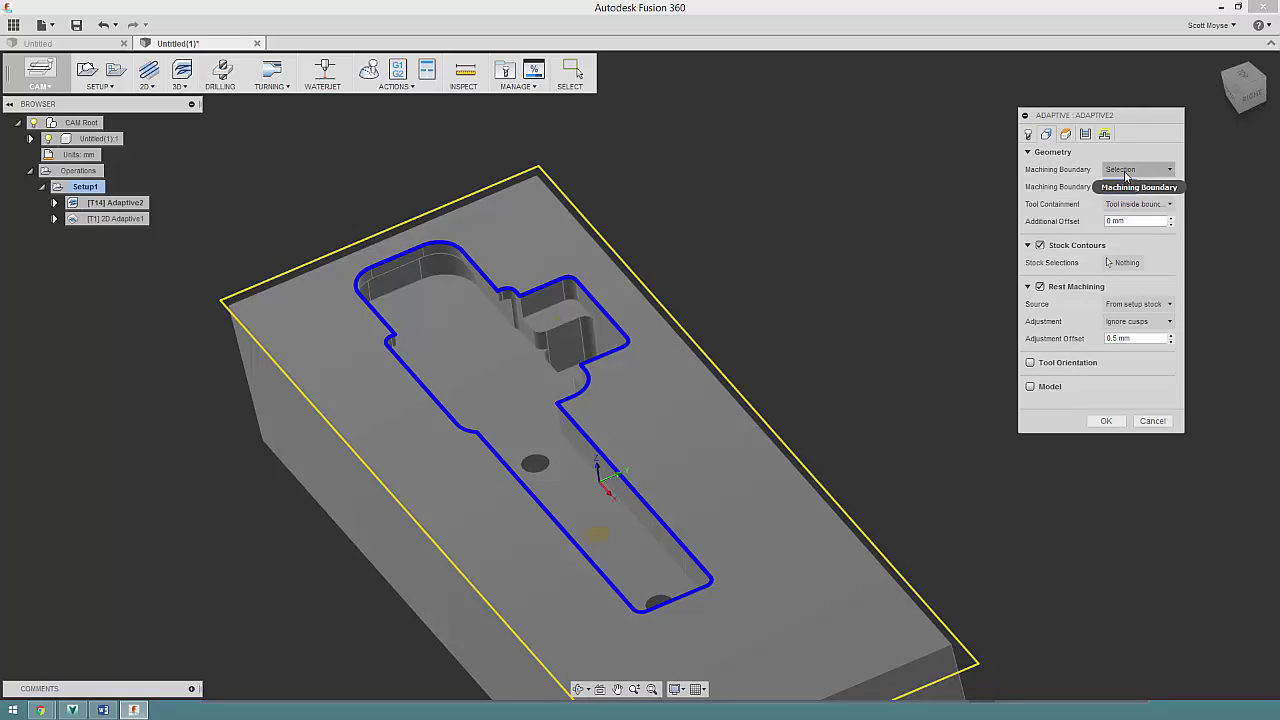
{"action": "mouse_move", "coordinate": [1128, 173]}
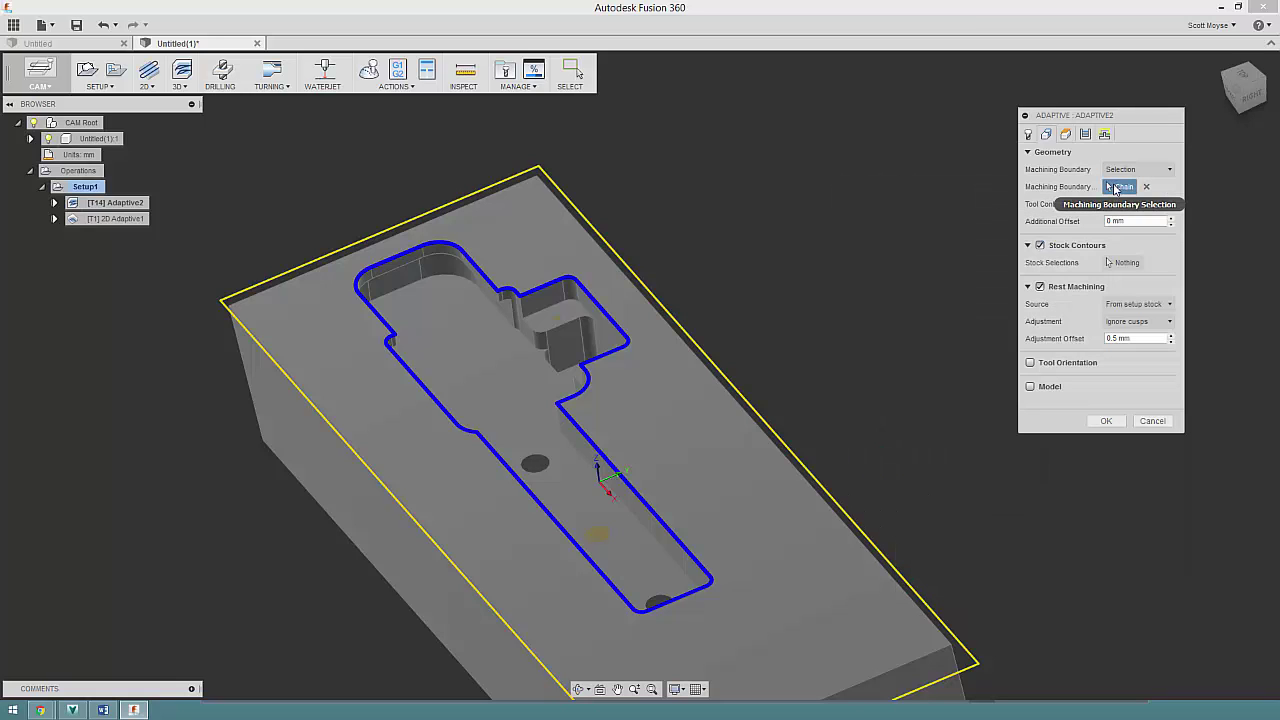
{"action": "left_click", "coordinate": [432, 246]}
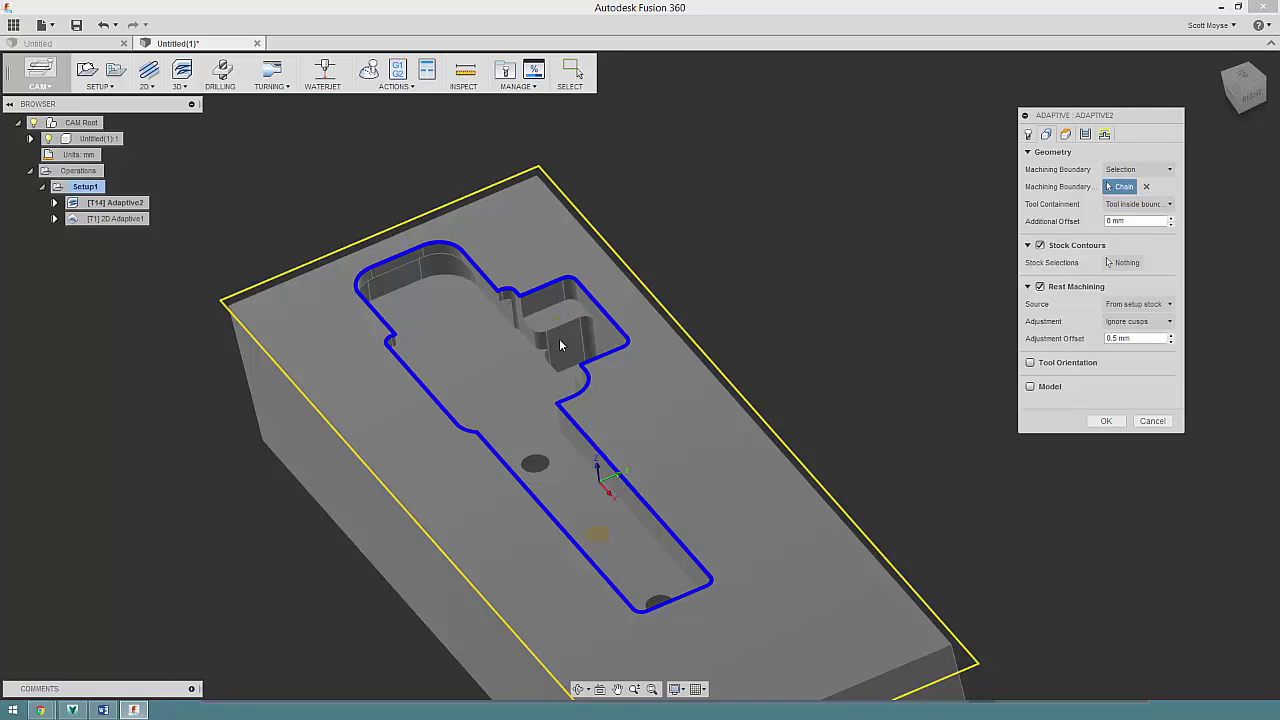
Step: Examine the clearance, retract, top and bottom heights of Adaptive2 around the block, plus its passes settings
{"action": "left_click", "coordinate": [1065, 134]}
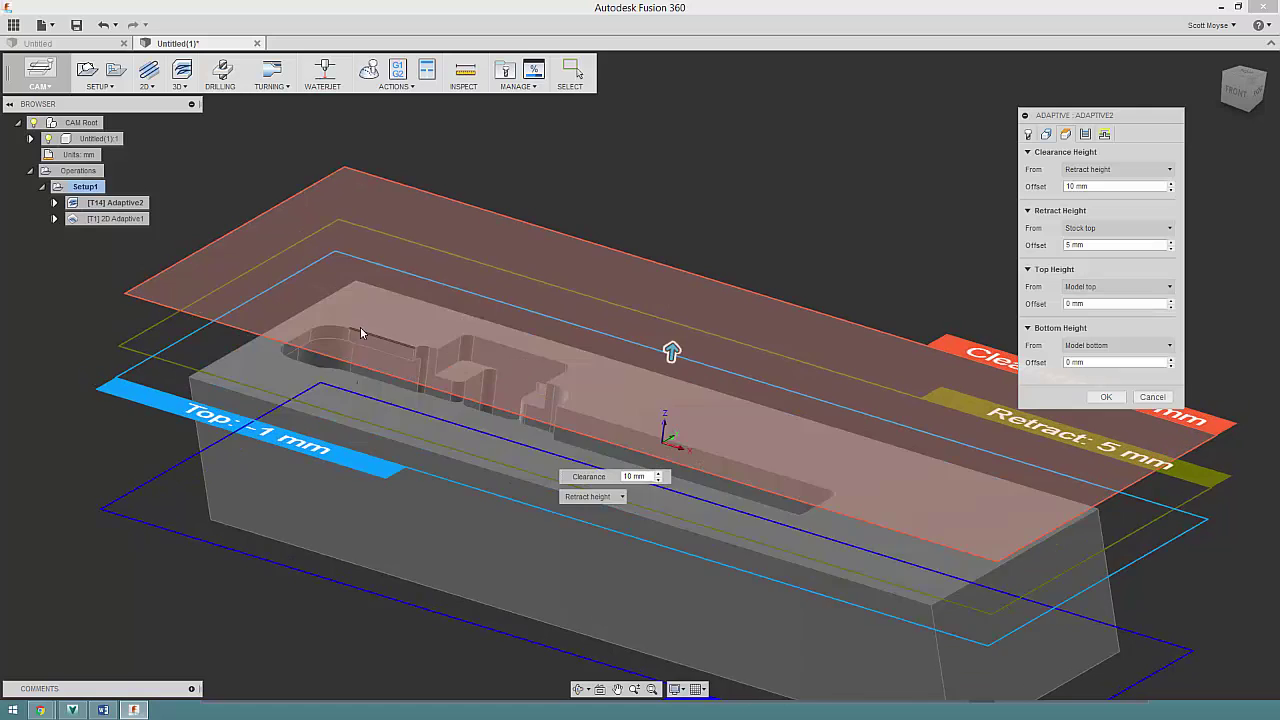
{"action": "middle_click_drag", "start_coordinate": [361, 333], "coordinate": [356, 317], "text": "shift"}
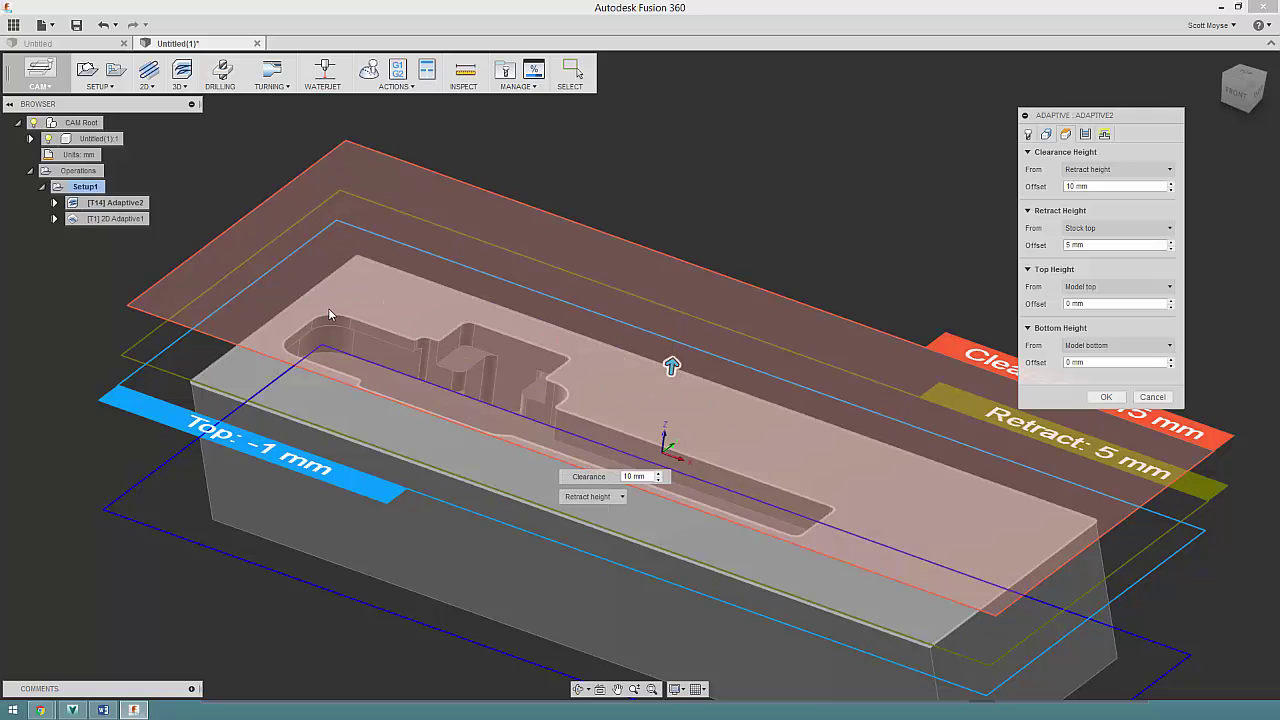
{"action": "middle_click_drag", "start_coordinate": [328, 313], "coordinate": [863, 259], "text": "shift"}
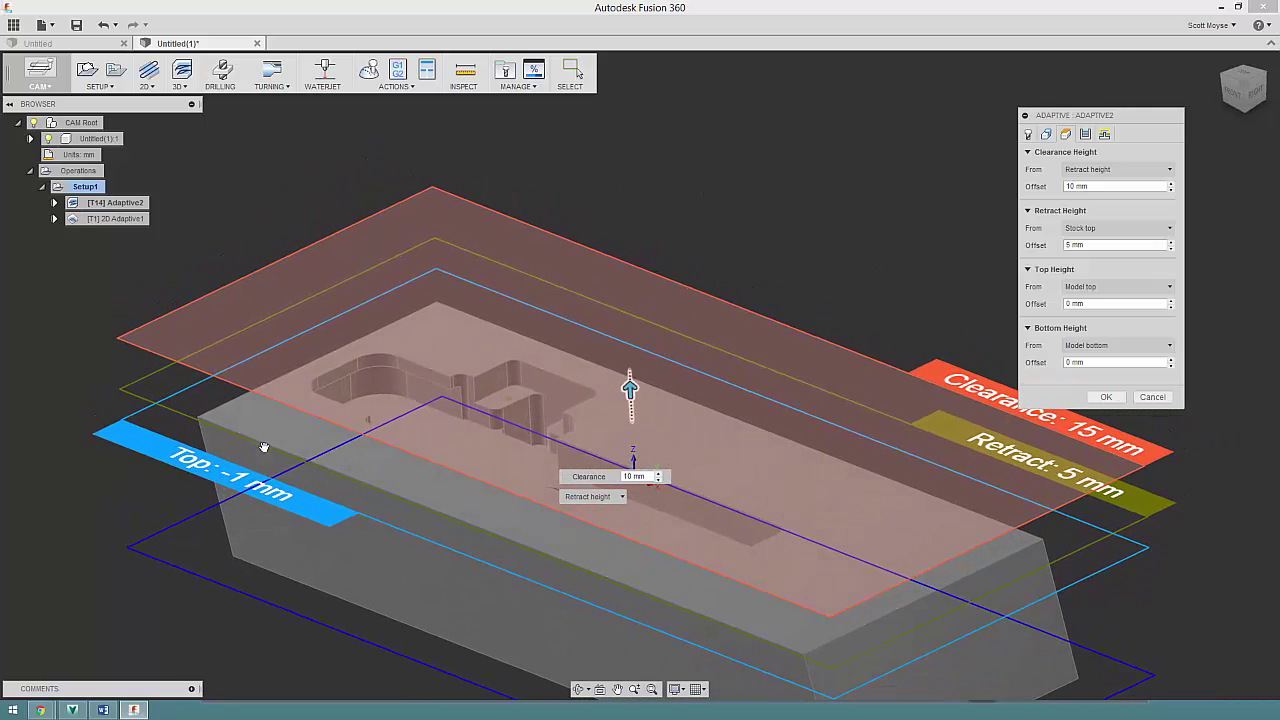
{"action": "middle_click_drag", "start_coordinate": [264, 446], "coordinate": [197, 448], "text": "shift"}
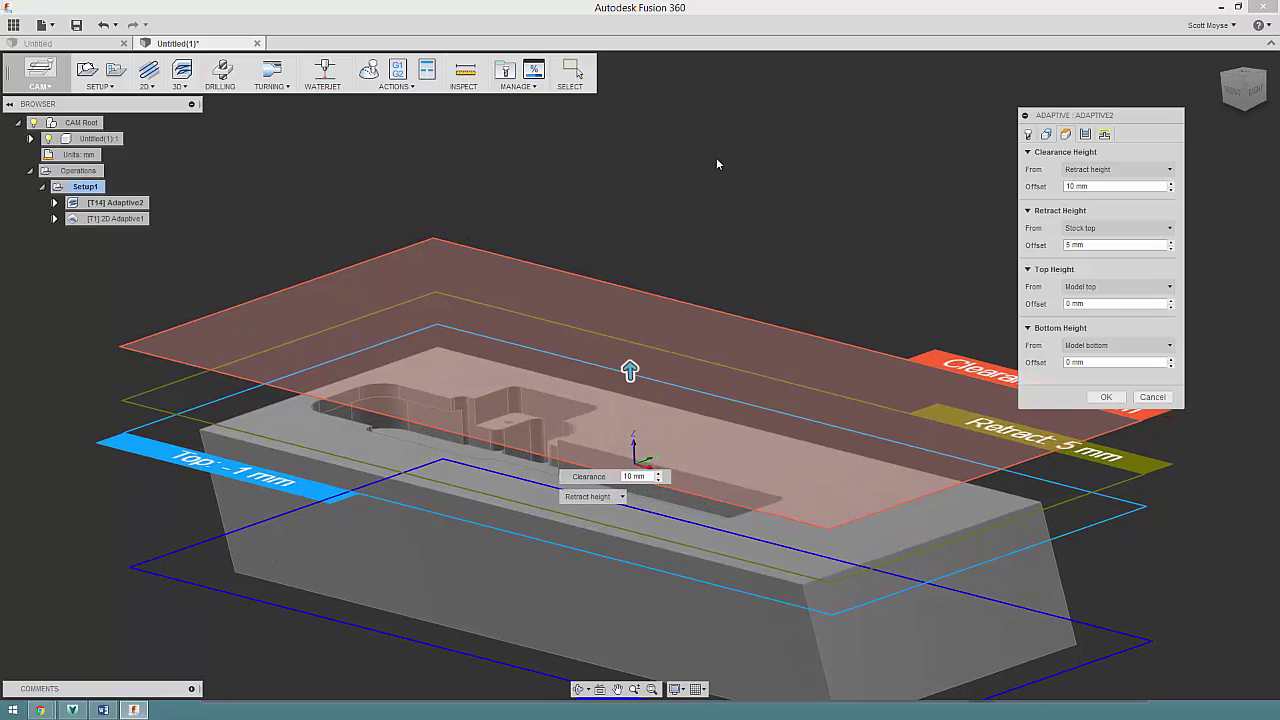
{"action": "left_click", "coordinate": [1085, 134]}
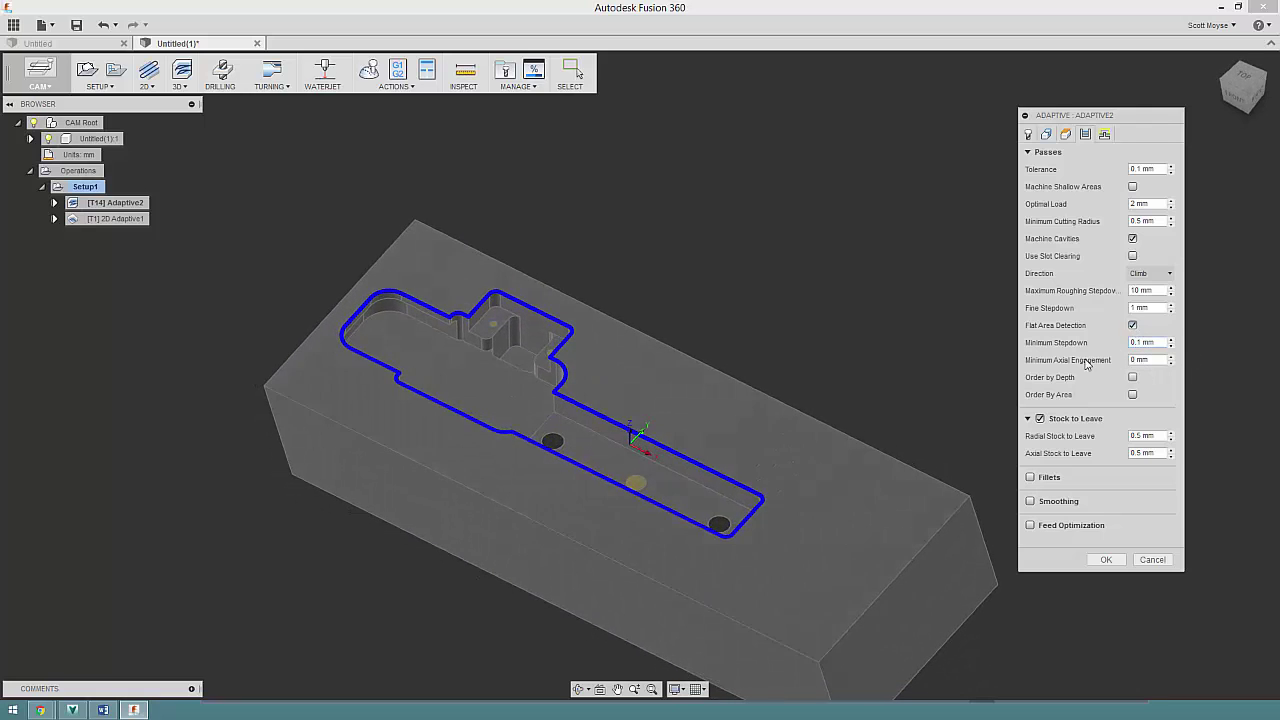
{"action": "left_click", "coordinate": [590, 442]}
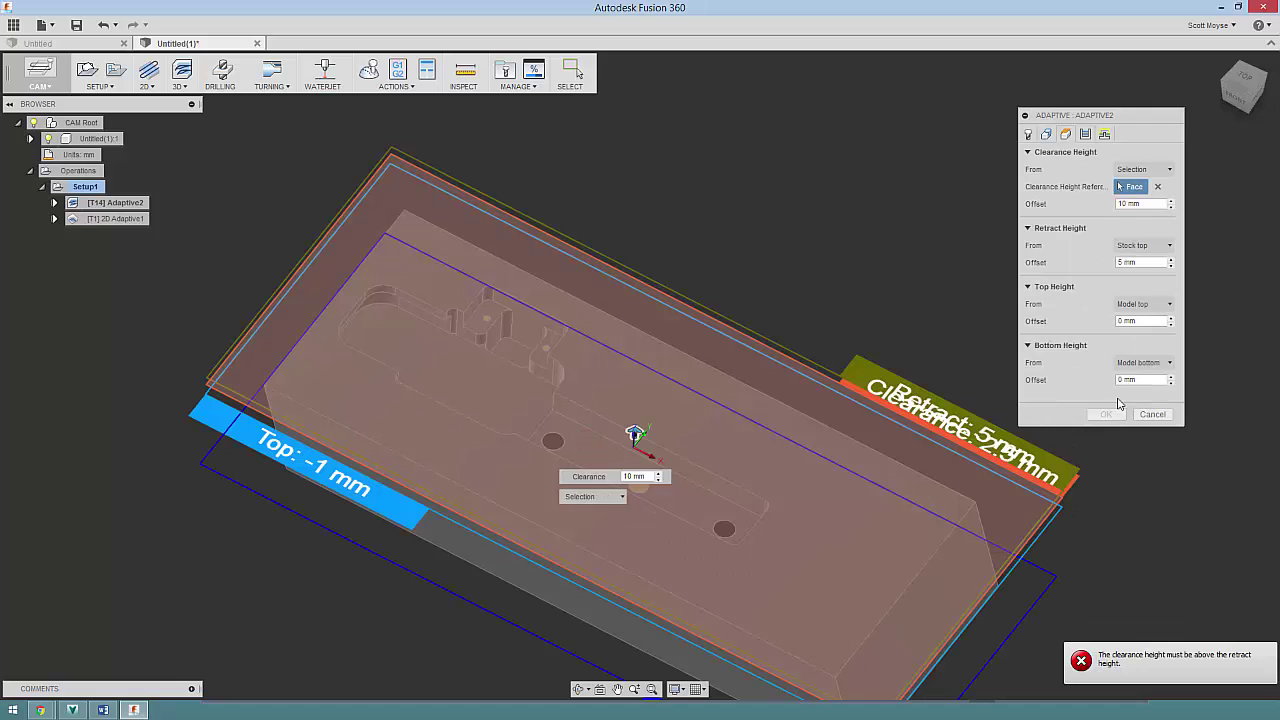
{"action": "left_click", "coordinate": [1085, 134]}
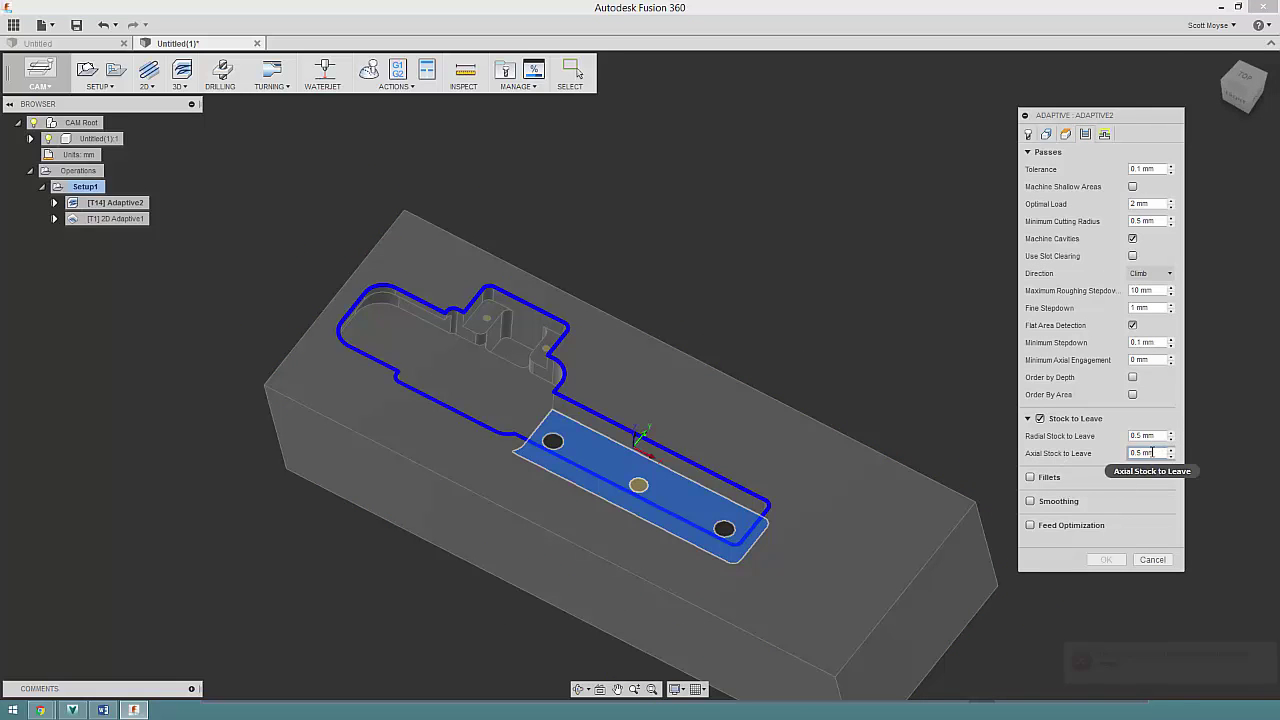
{"action": "left_click", "coordinate": [563, 444]}
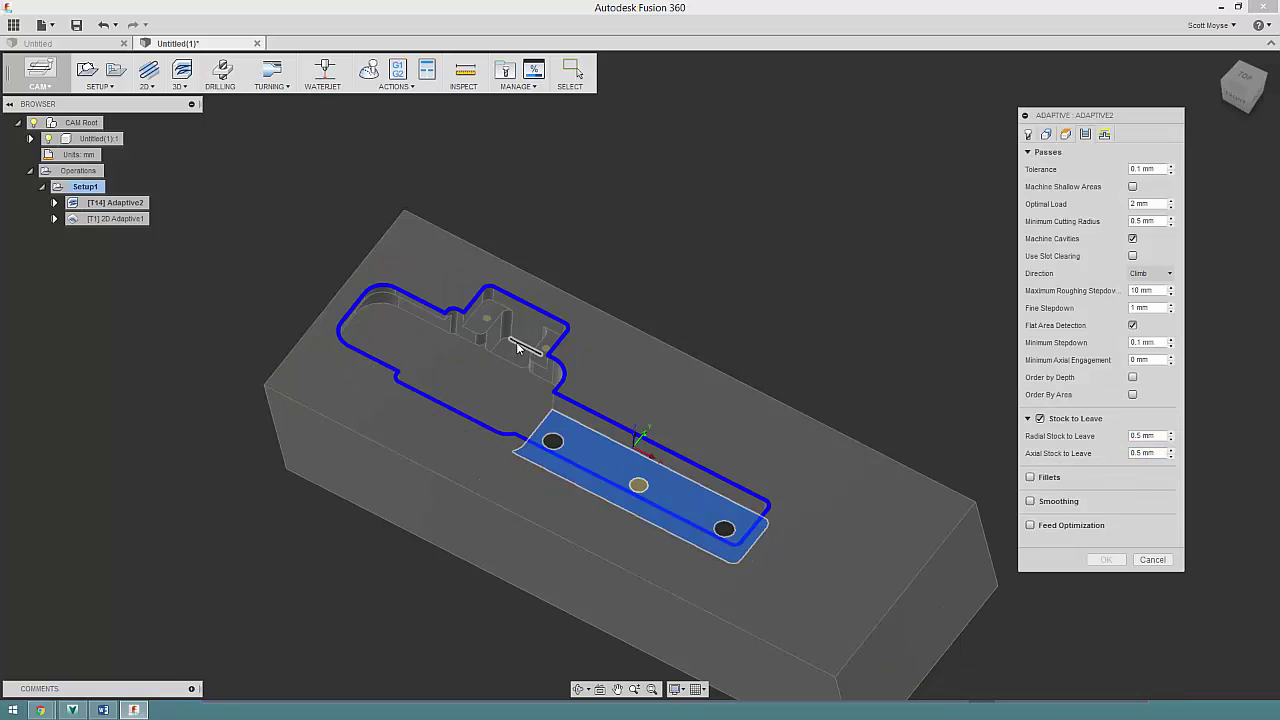
{"action": "left_click", "coordinate": [1152, 560]}
Step: Reopen Adaptive2 to review its passes, linking, leads and ramp settings, then close it without changes
{"action": "double_click", "coordinate": [112, 202]}
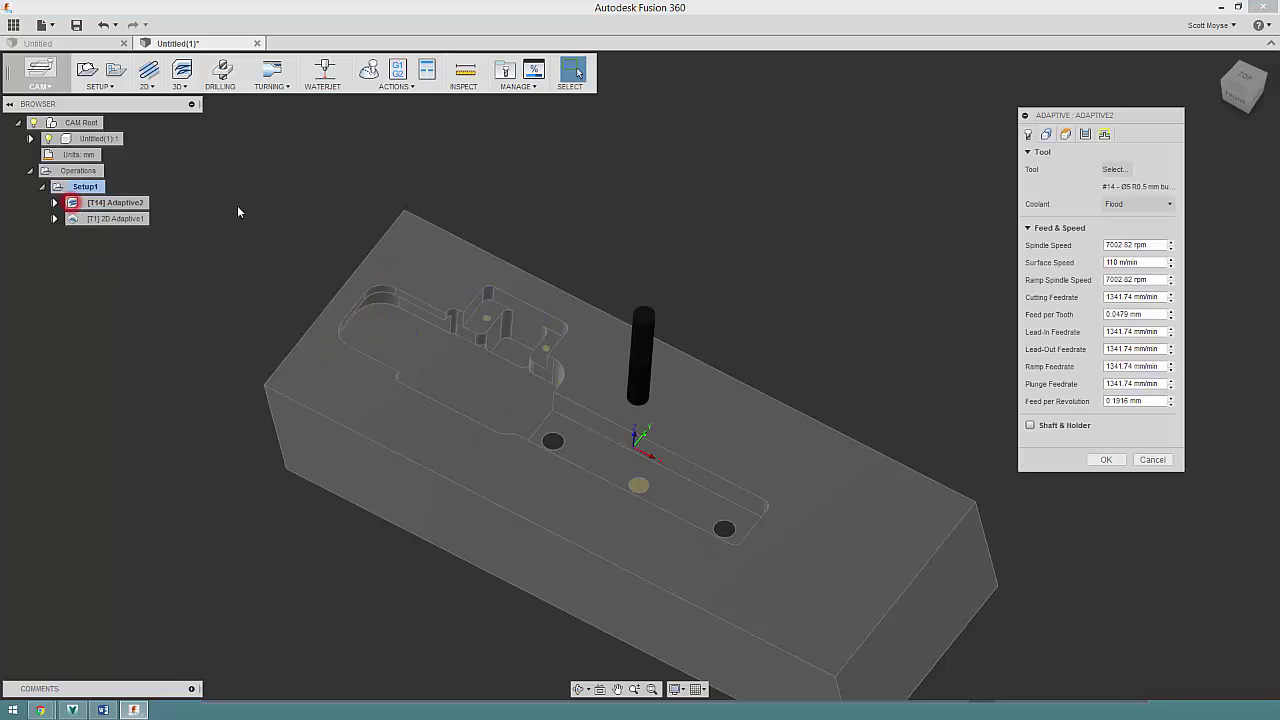
{"action": "left_click", "coordinate": [1084, 134]}
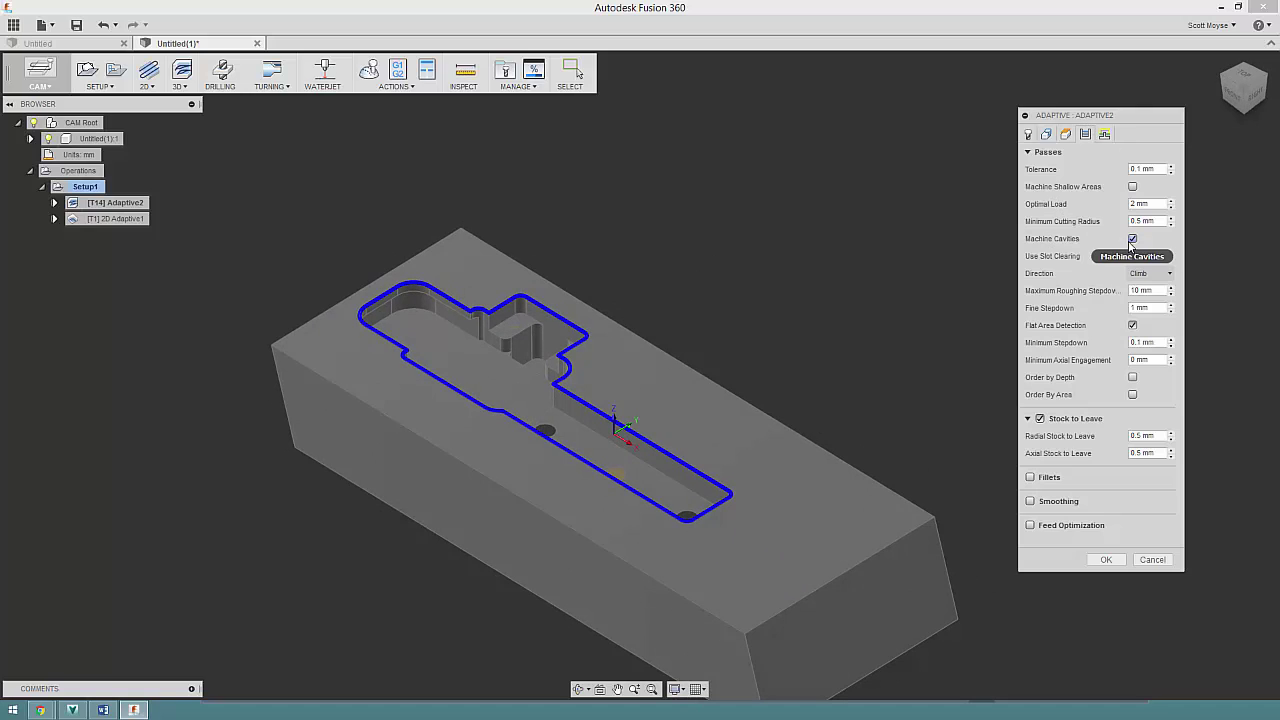
{"action": "left_click", "coordinate": [1106, 135]}
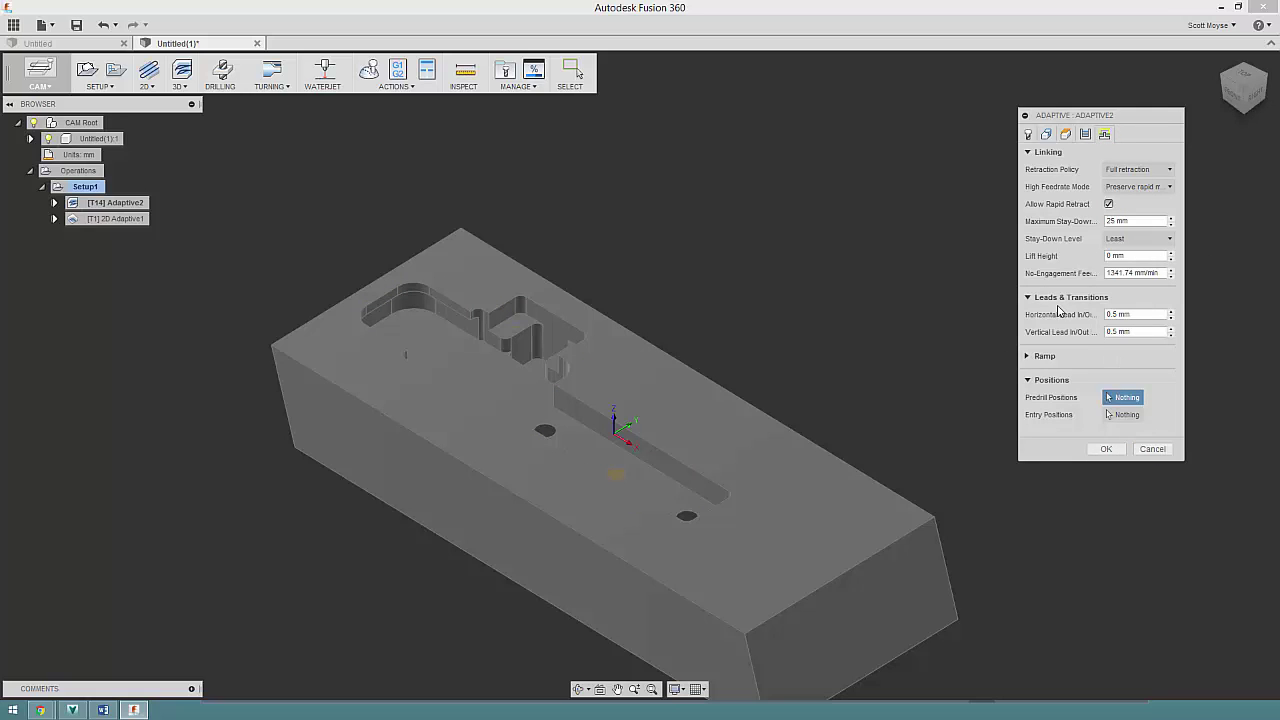
{"action": "left_click", "coordinate": [1027, 356]}
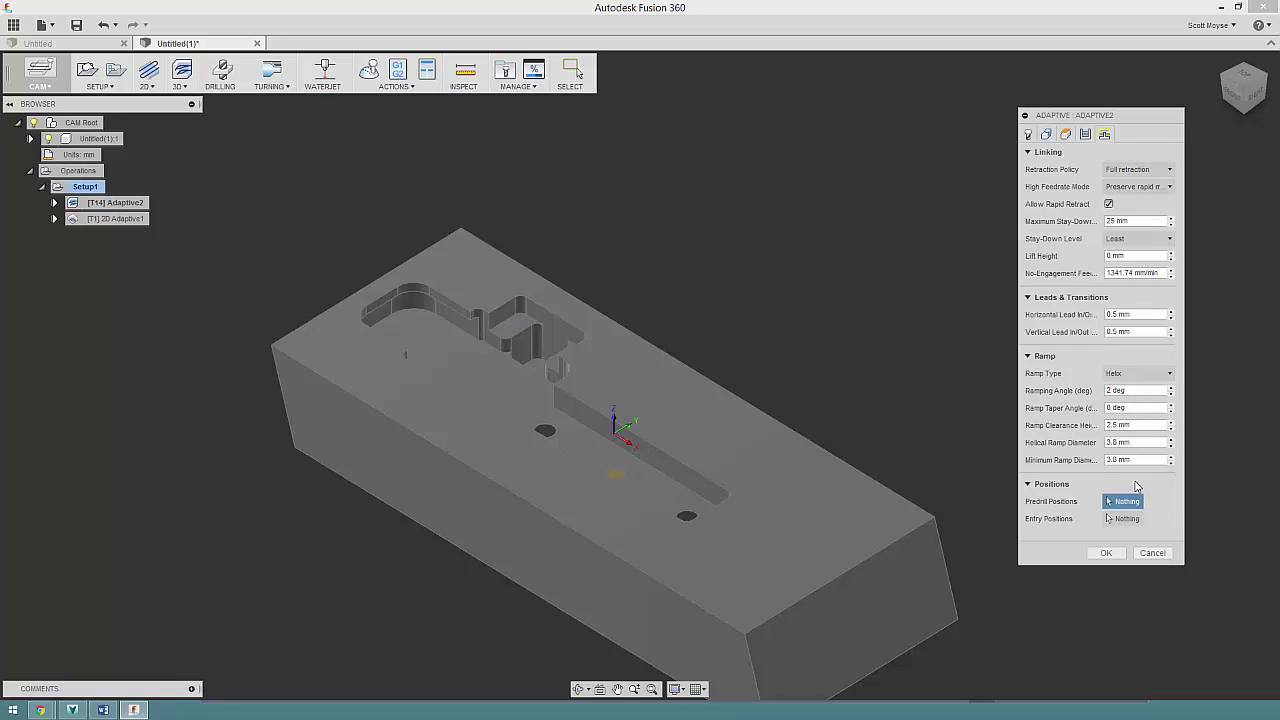
{"action": "left_click", "coordinate": [1150, 553]}
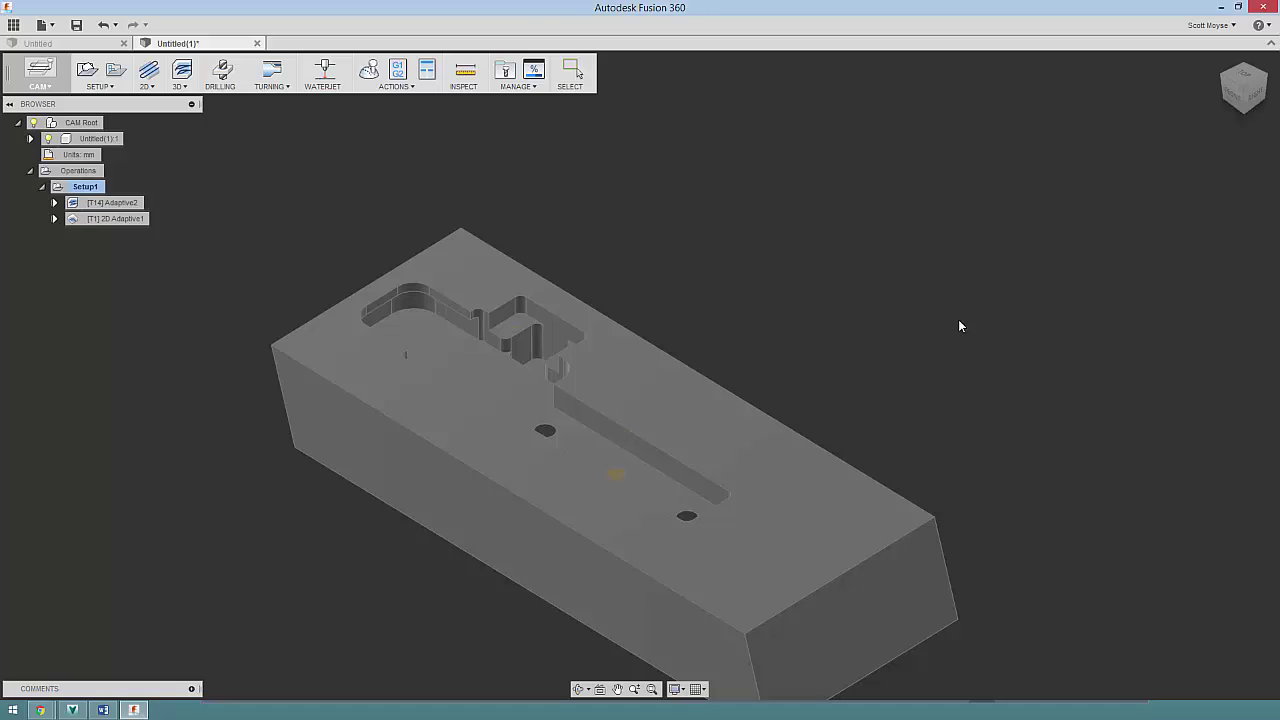
Step: Display the Adaptive2 toolpath and inspect its helical entry, cutting passes and retract moves inside the pocket
{"action": "left_click", "coordinate": [107, 205]}
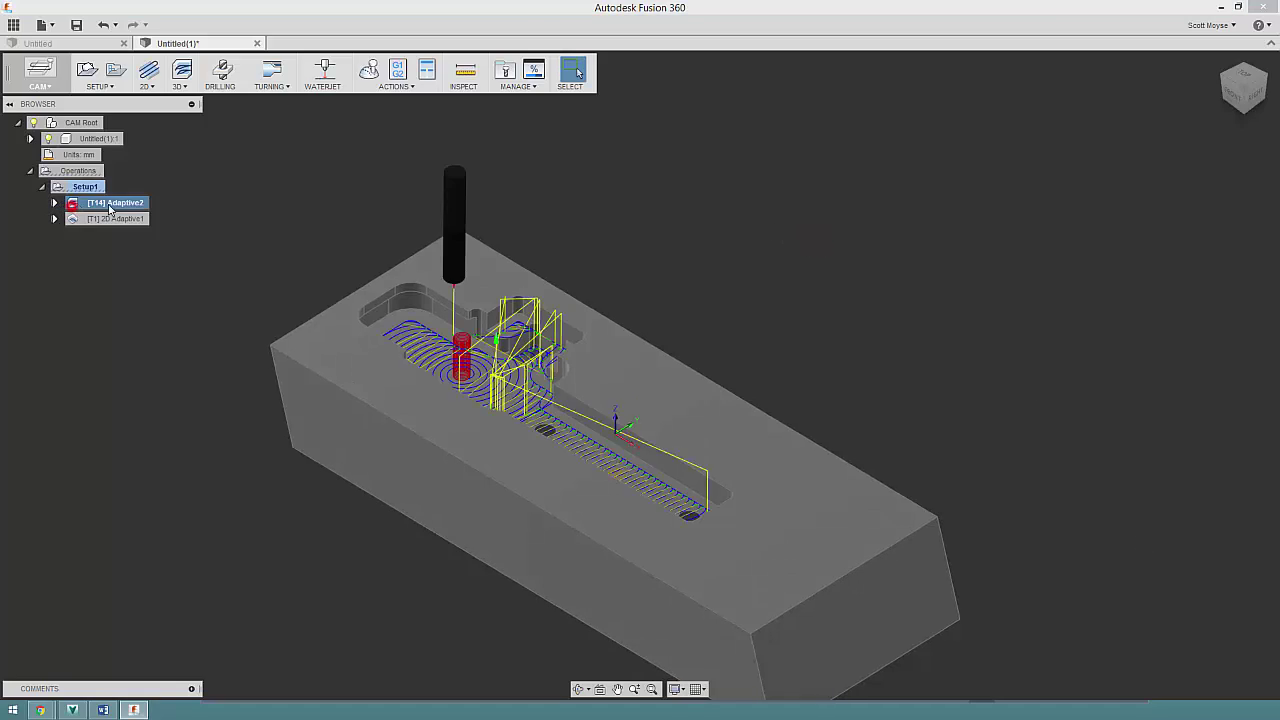
{"action": "scroll", "coordinate": [283, 229], "scroll_direction": "up", "scroll_amount": 4}
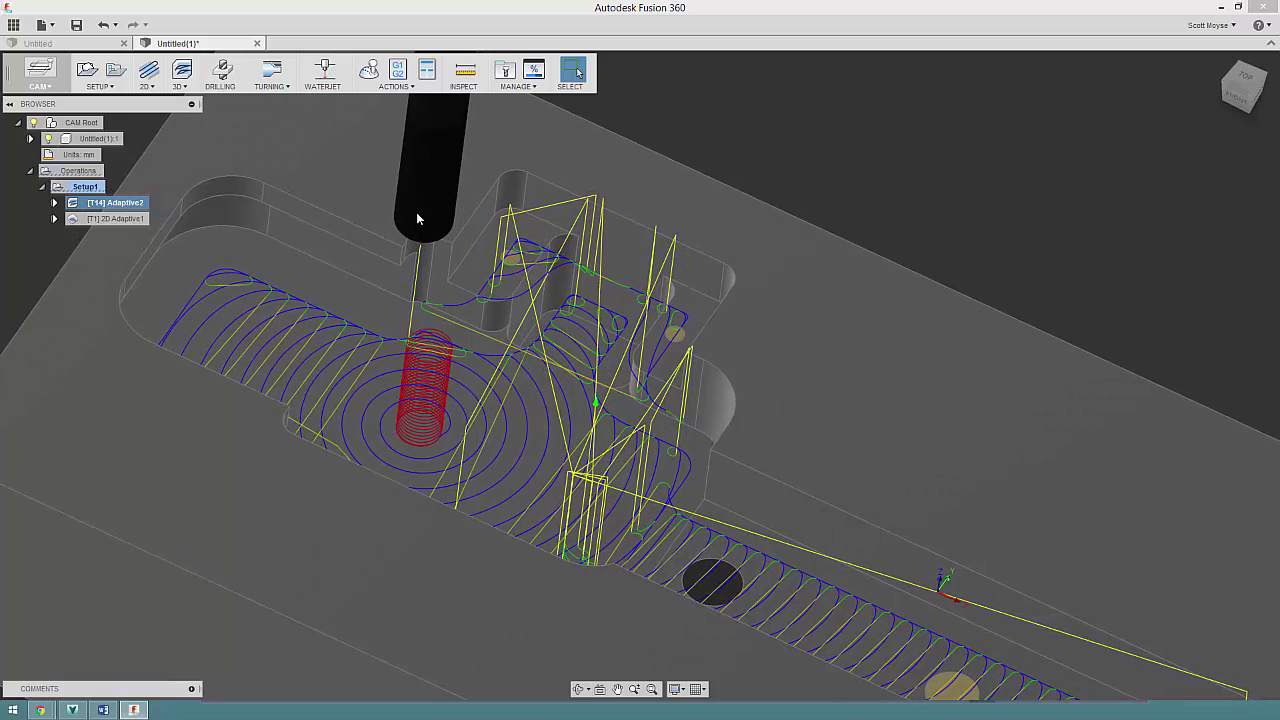
{"action": "middle_click_drag", "start_coordinate": [600, 358], "coordinate": [587, 381], "text": "shift"}
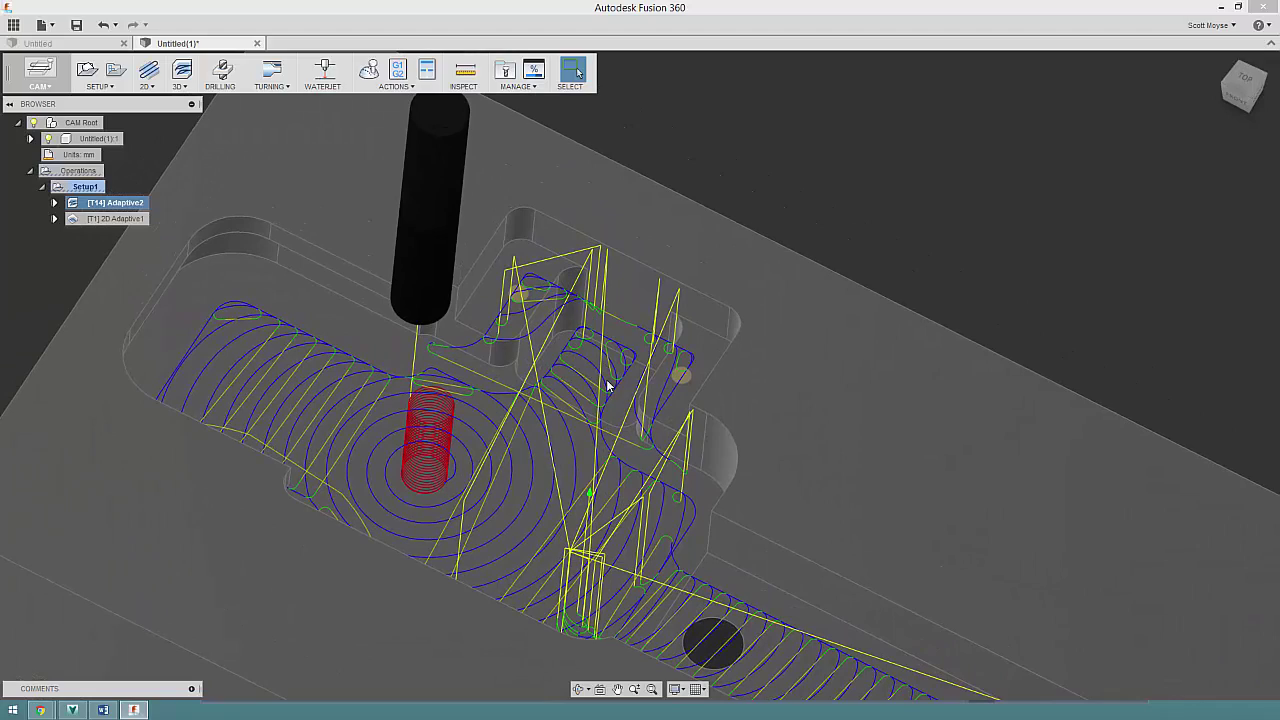
{"action": "middle_click_drag", "start_coordinate": [593, 384], "coordinate": [585, 349], "text": "shift"}
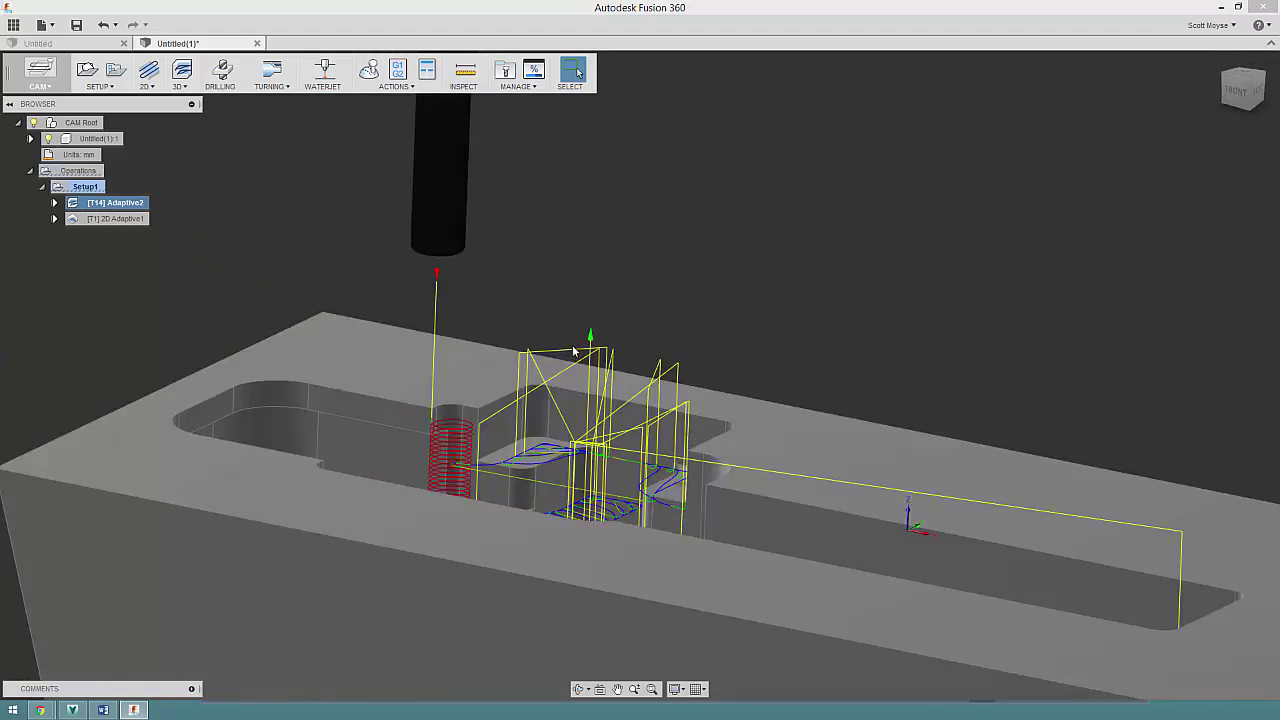
Step: Clear the displayed Adaptive2 toolpath, then show the 2D Adaptive1 toolpath and inspect it in the small deep pocket
{"action": "scroll", "coordinate": [574, 351], "scroll_direction": "down", "scroll_amount": 3}
{"action": "middle_click_drag", "start_coordinate": [574, 351], "coordinate": [552, 227], "text": "shift"}
{"action": "middle_click_drag", "start_coordinate": [702, 221], "coordinate": [712, 209], "text": "shift"}
{"action": "left_click", "coordinate": [712, 211]}
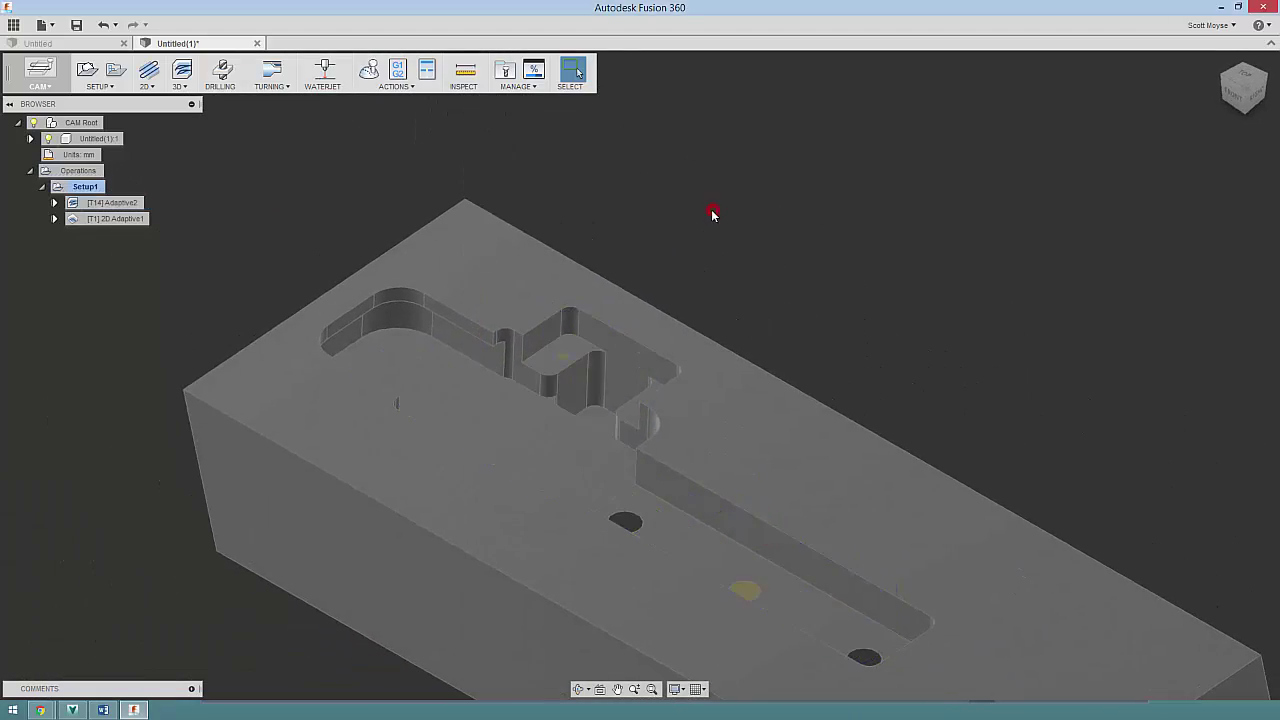
{"action": "left_click", "coordinate": [111, 220]}
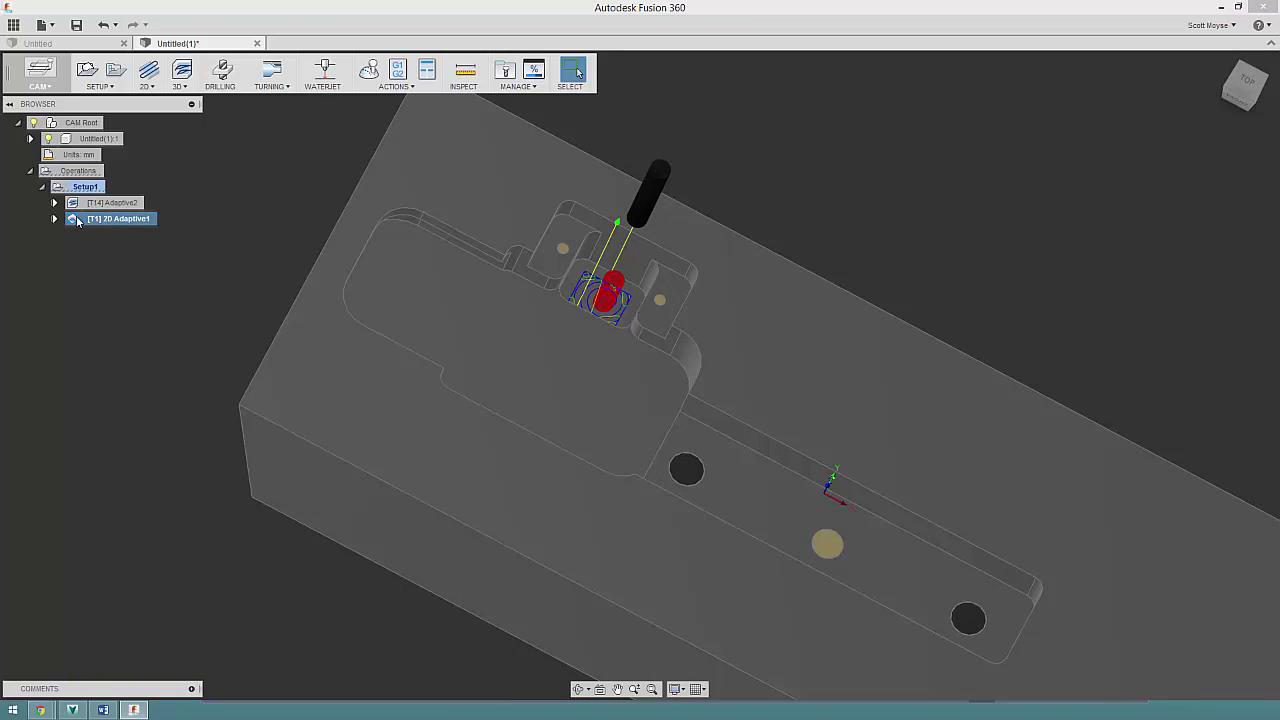
{"action": "left_click", "coordinate": [77, 219]}
{"action": "left_click", "coordinate": [73, 220]}
{"action": "left_click", "coordinate": [73, 220]}
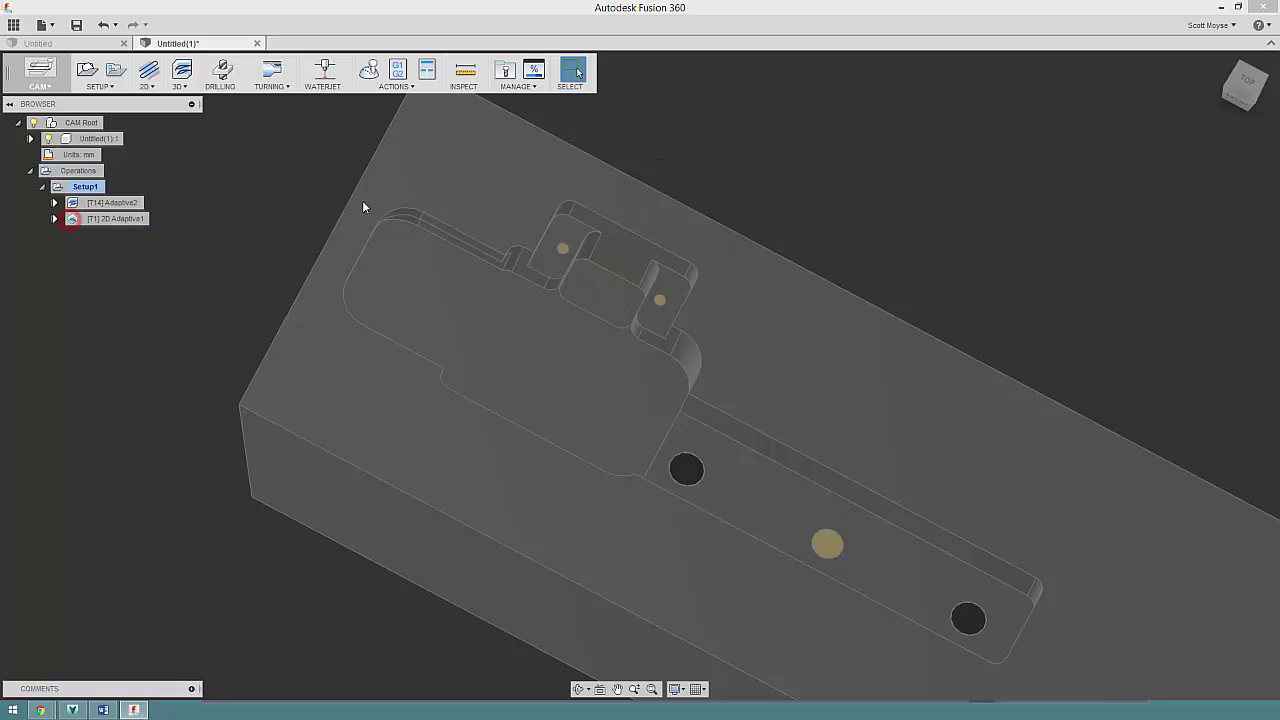
Step: Review 2D Adaptive1's tool, pocket selection, heights and passes, close it without changes, and check its toolpath's helical entry
{"action": "double_click", "coordinate": [71, 220]}
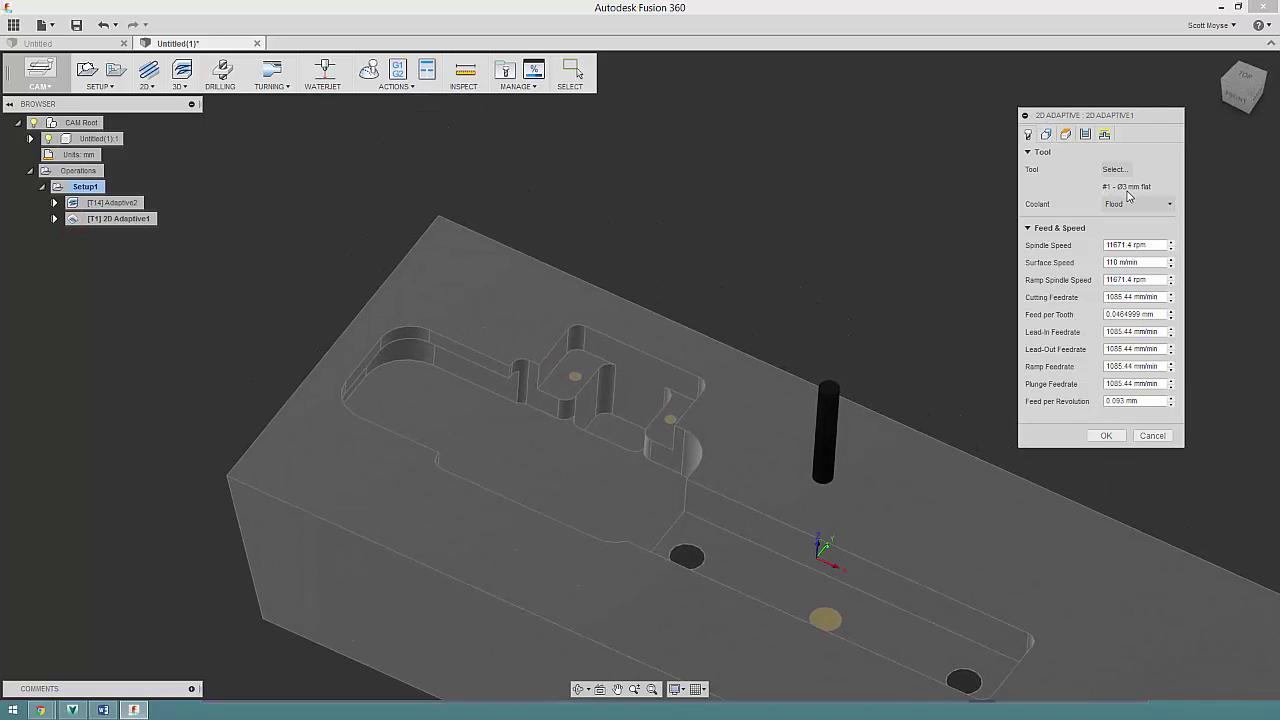
{"action": "left_click", "coordinate": [1047, 135]}
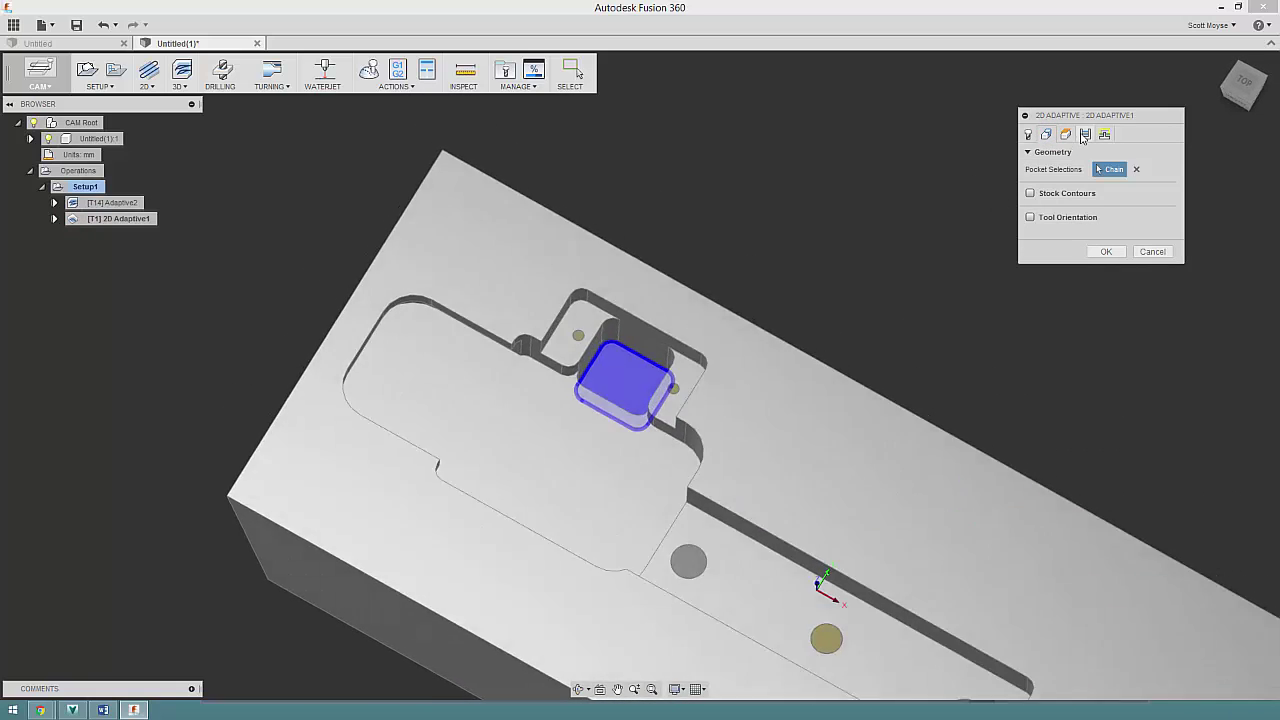
{"action": "left_click", "coordinate": [1064, 134]}
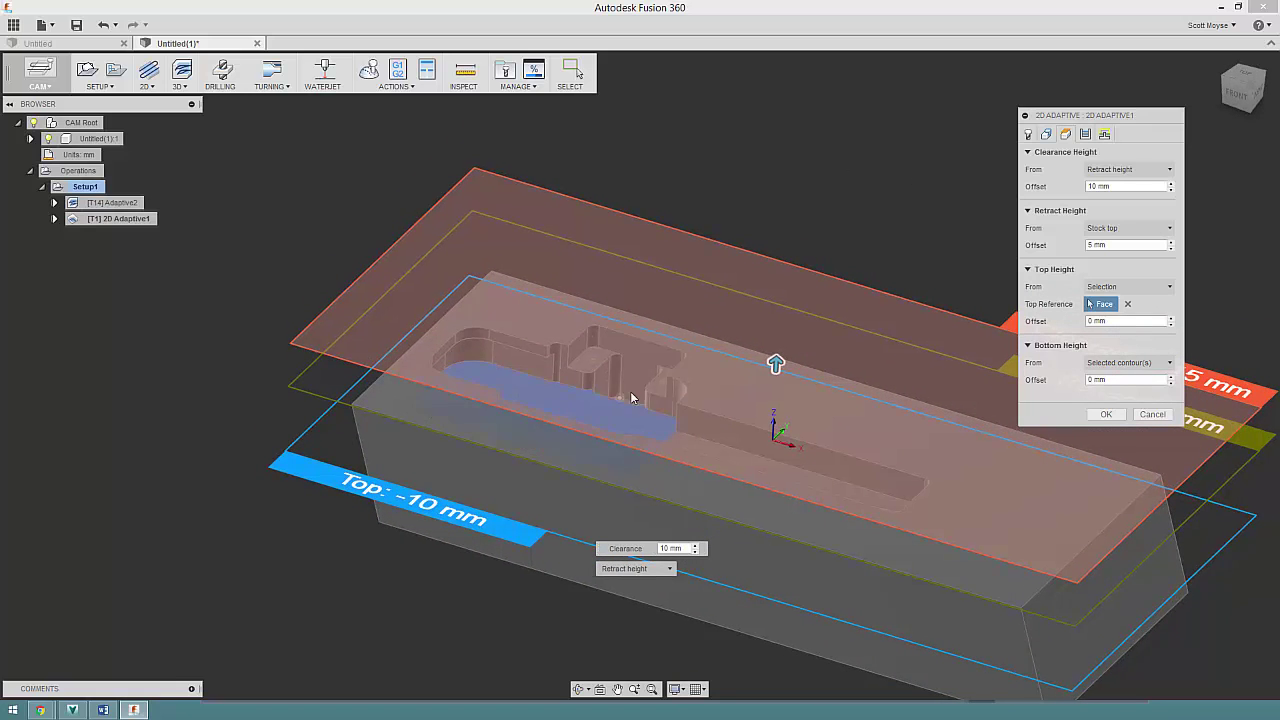
{"action": "scroll", "coordinate": [756, 180], "scroll_direction": "up", "scroll_amount": 5}
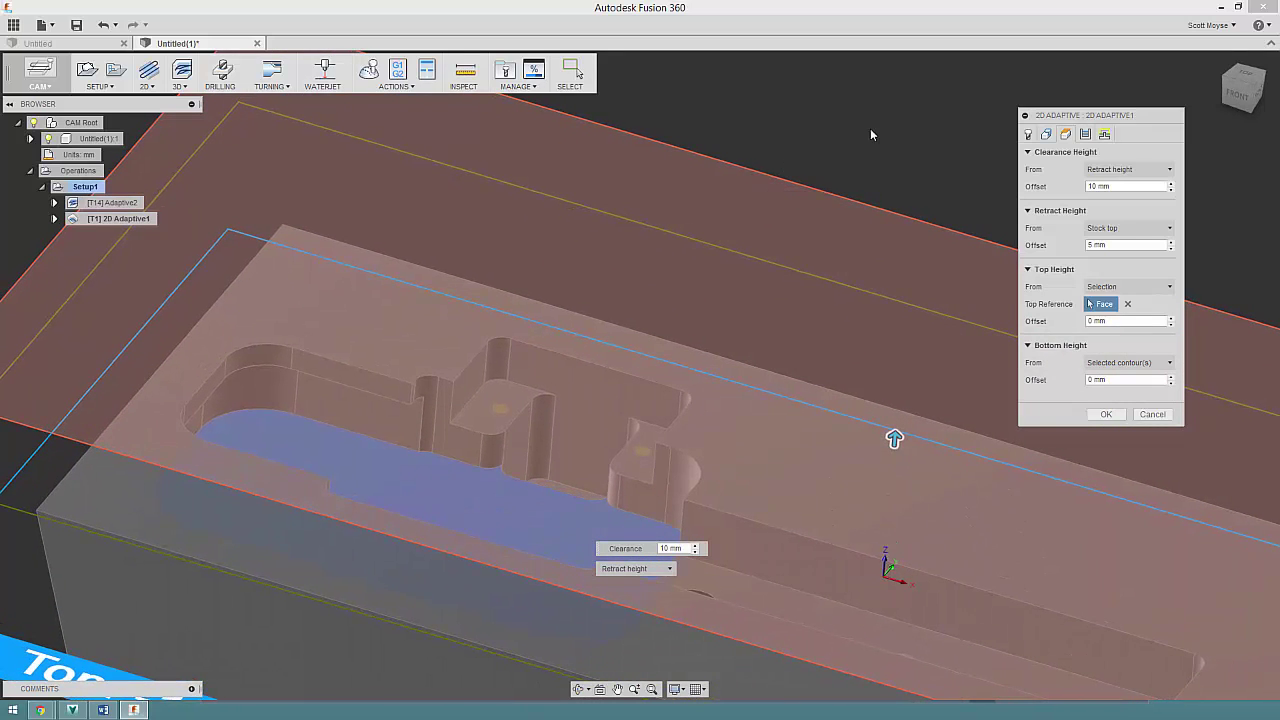
{"action": "middle_click_drag", "start_coordinate": [872, 130], "coordinate": [863, 141], "text": "shift"}
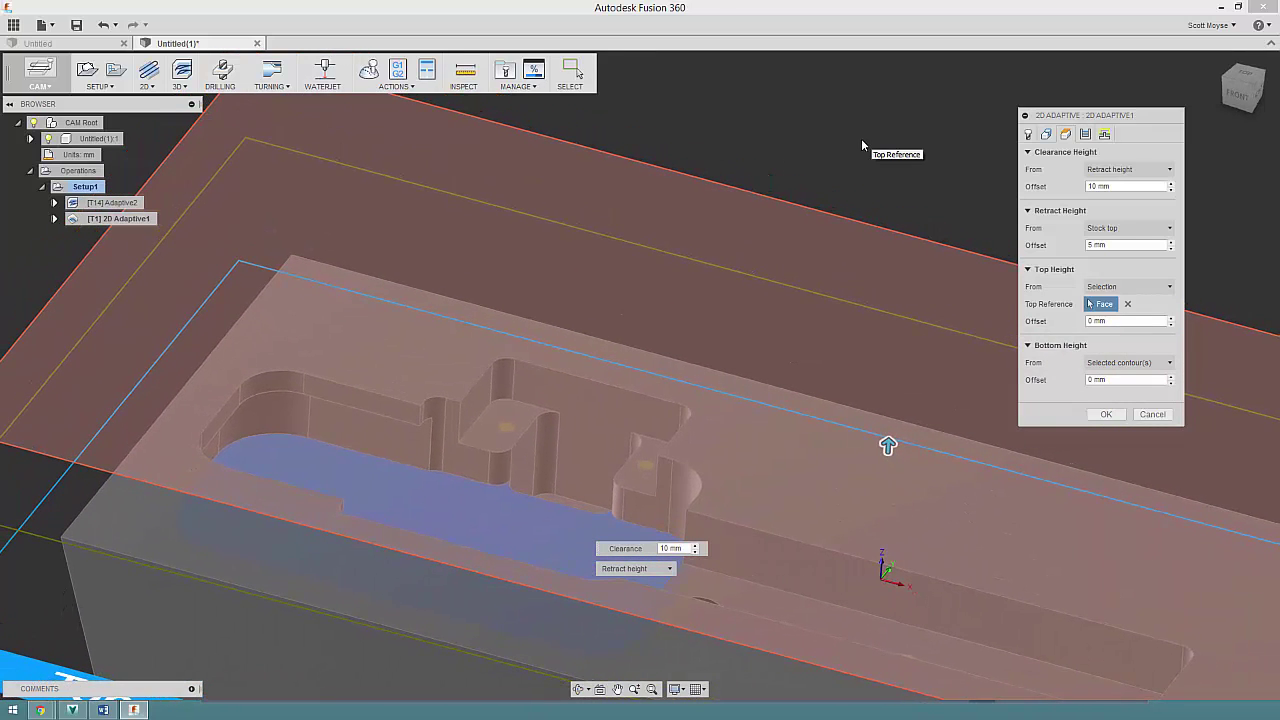
{"action": "left_click", "coordinate": [1088, 134]}
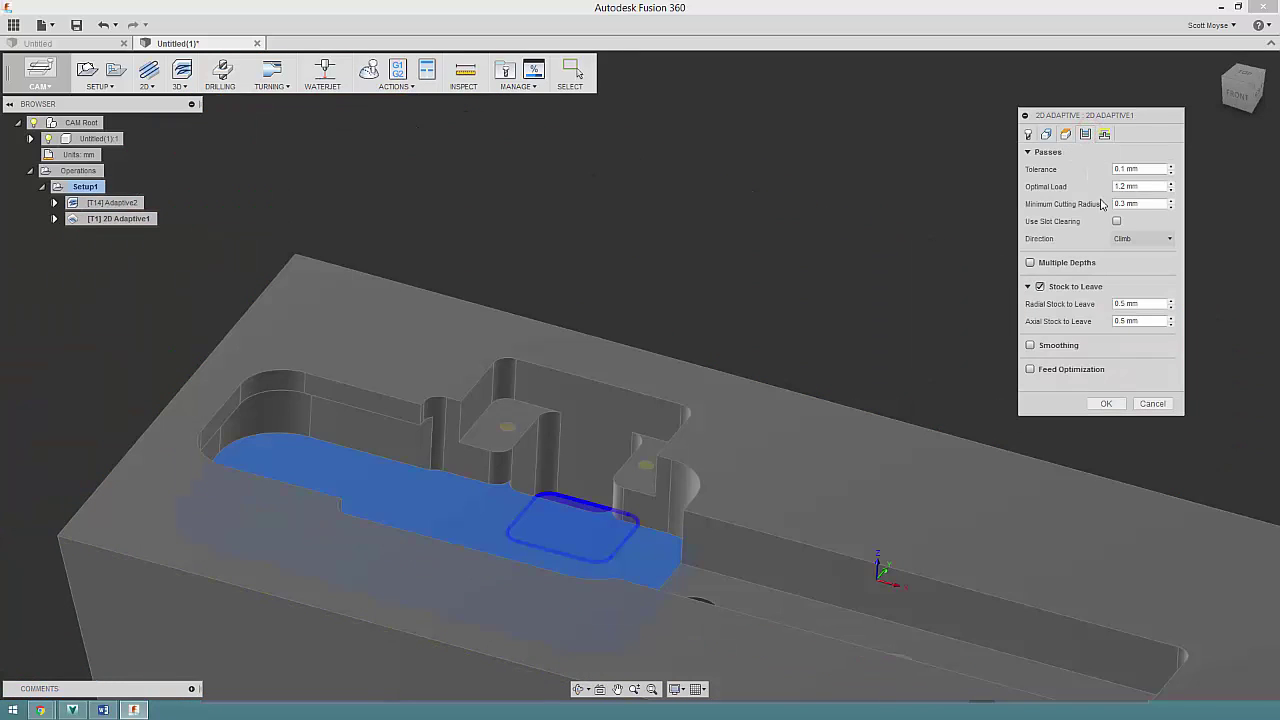
{"action": "left_click", "coordinate": [1152, 403]}
{"action": "left_click", "coordinate": [87, 219]}
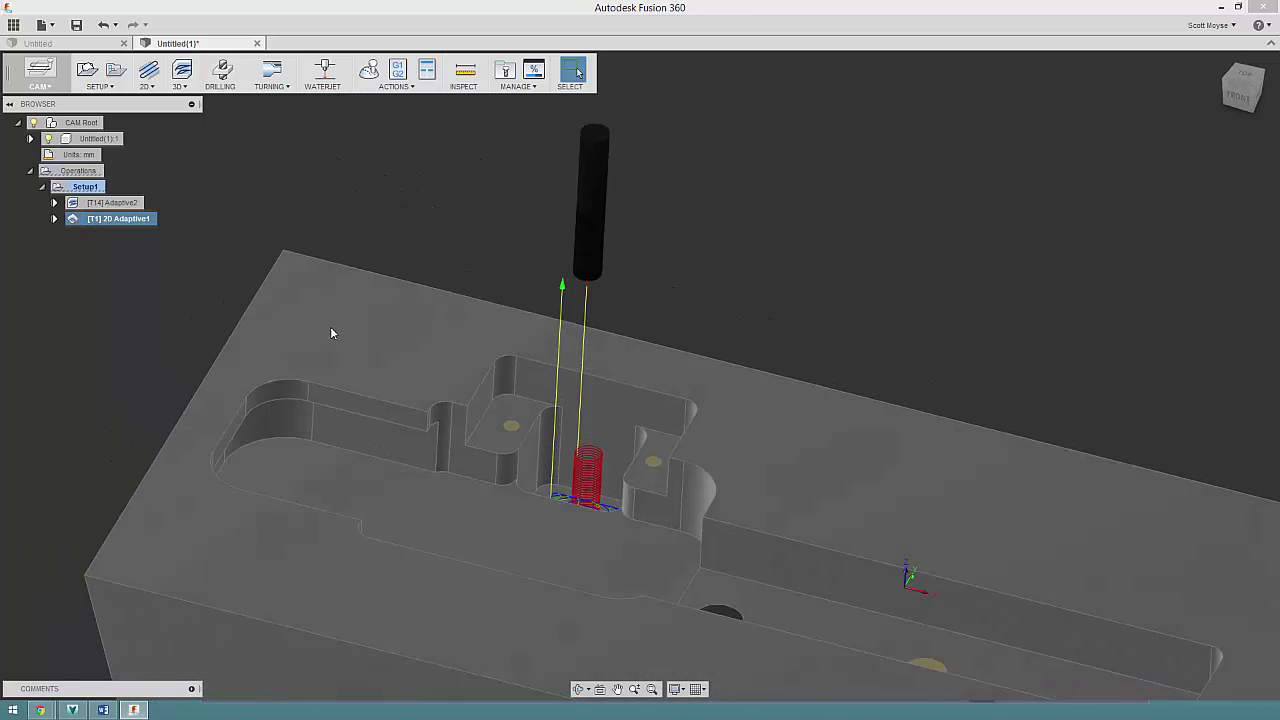
{"action": "left_click", "coordinate": [790, 333]}
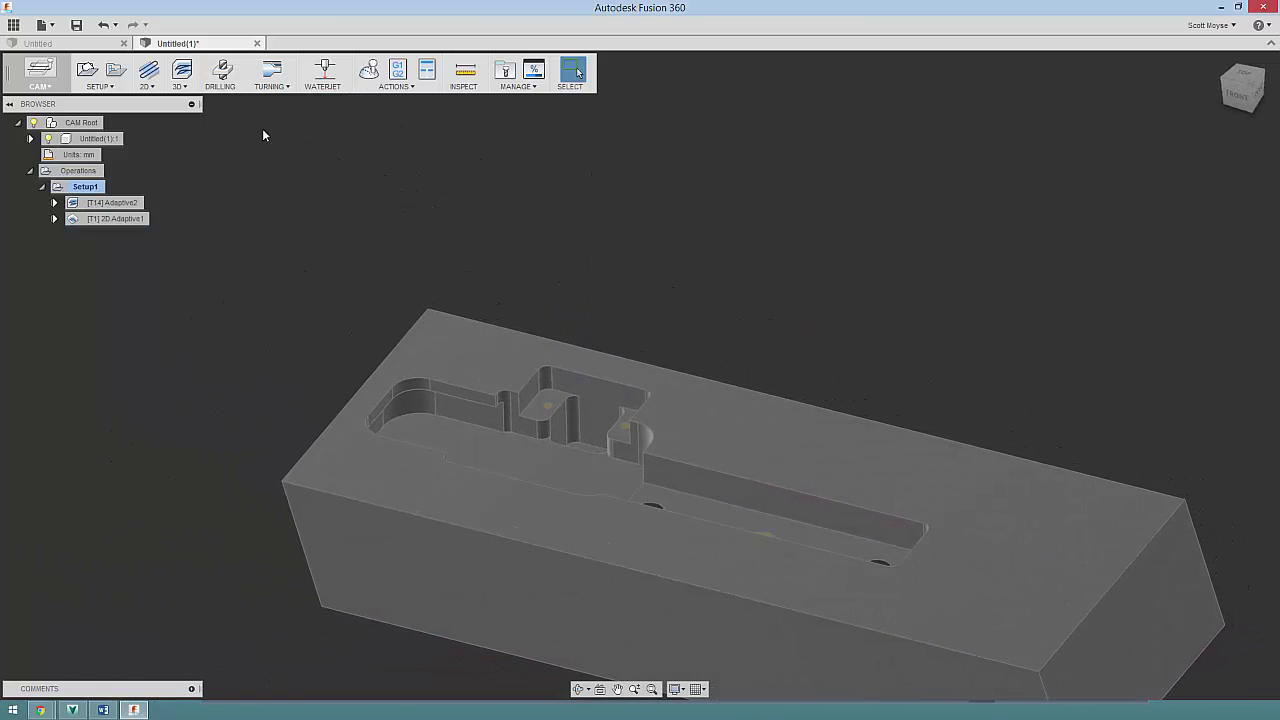
Step: Create a 3D Horizontal operation bounded by the pocket's upper edge chain, with the tool inside the boundary and 0 mm additional offset
{"action": "left_click", "coordinate": [189, 89]}
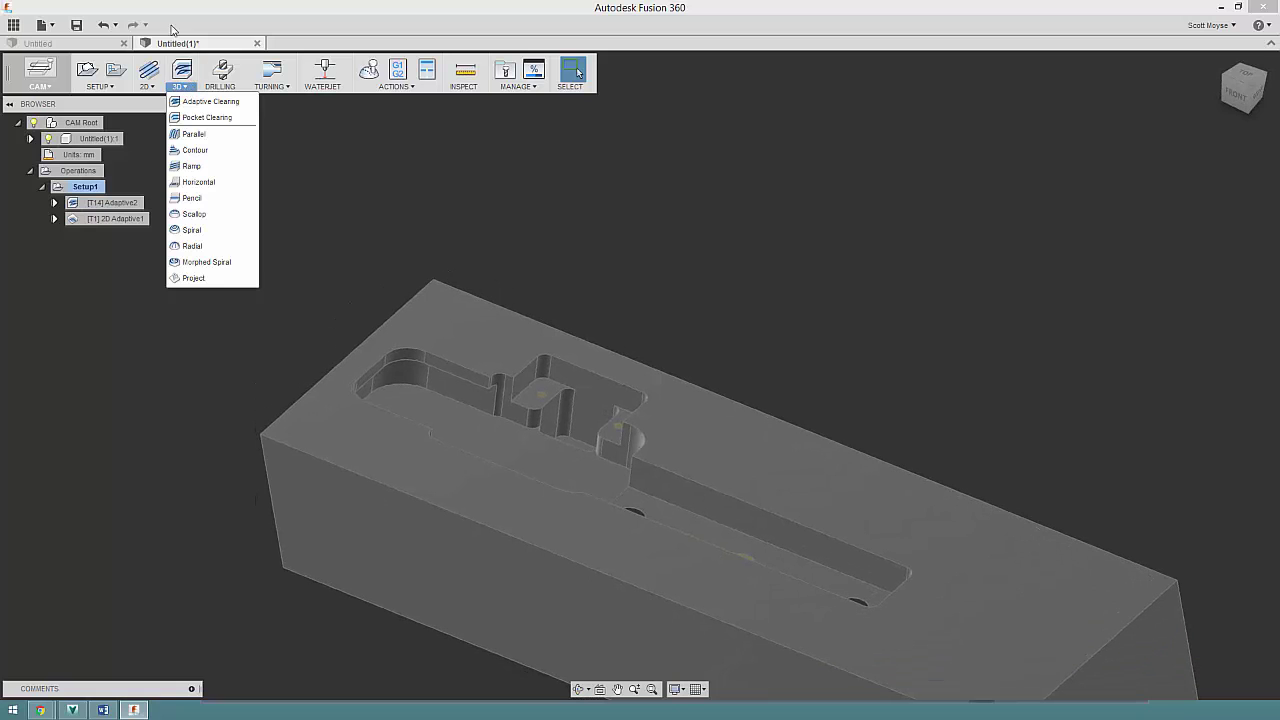
{"action": "left_click", "coordinate": [197, 183]}
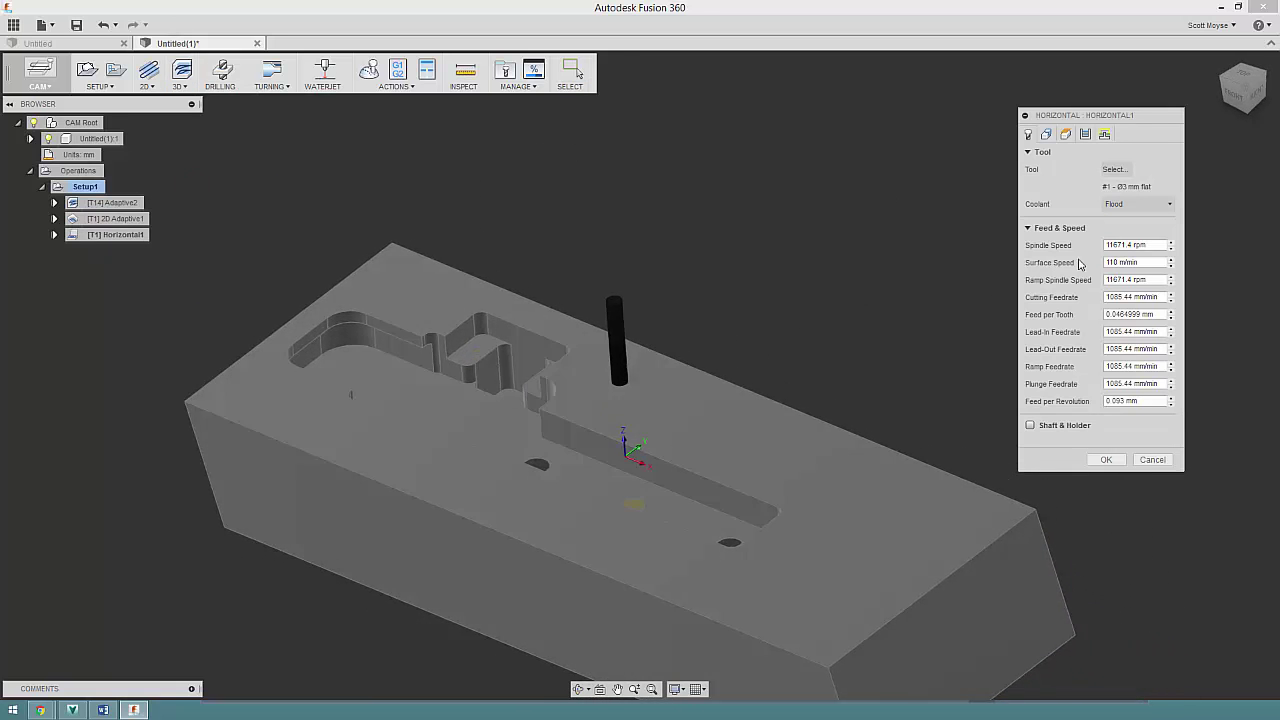
{"action": "left_click", "coordinate": [1047, 135]}
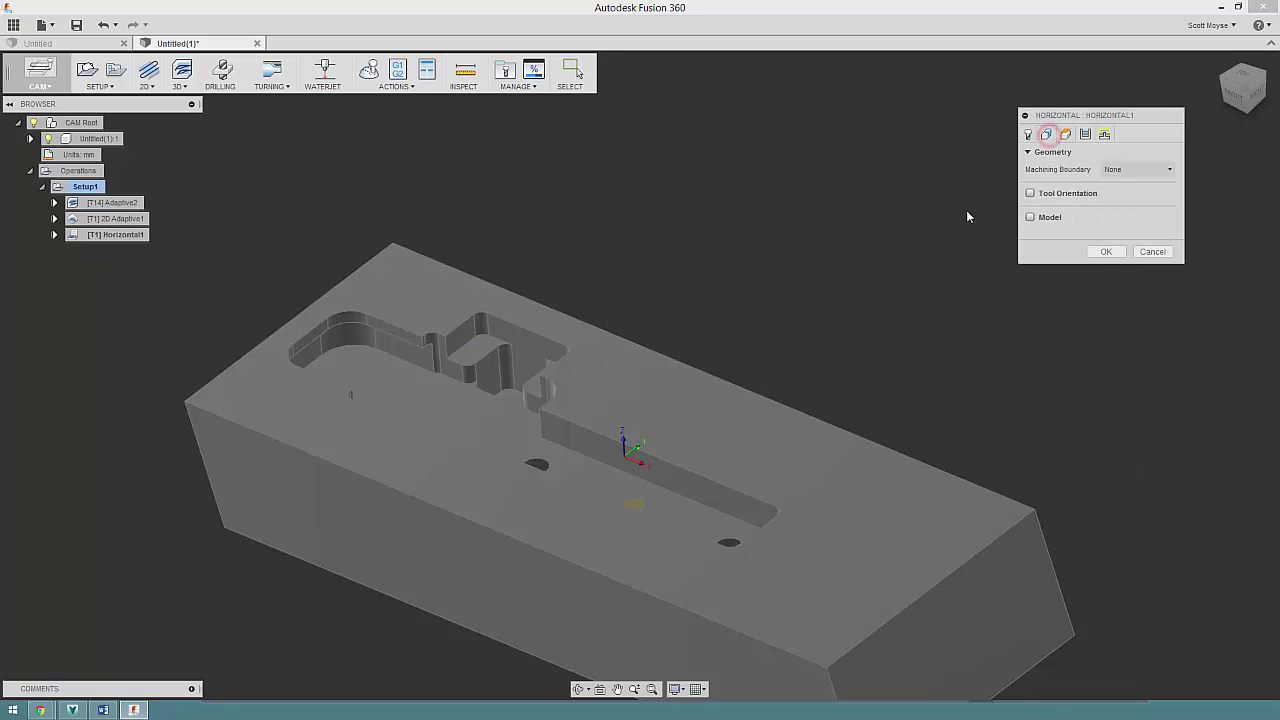
{"action": "left_click", "coordinate": [1153, 175]}
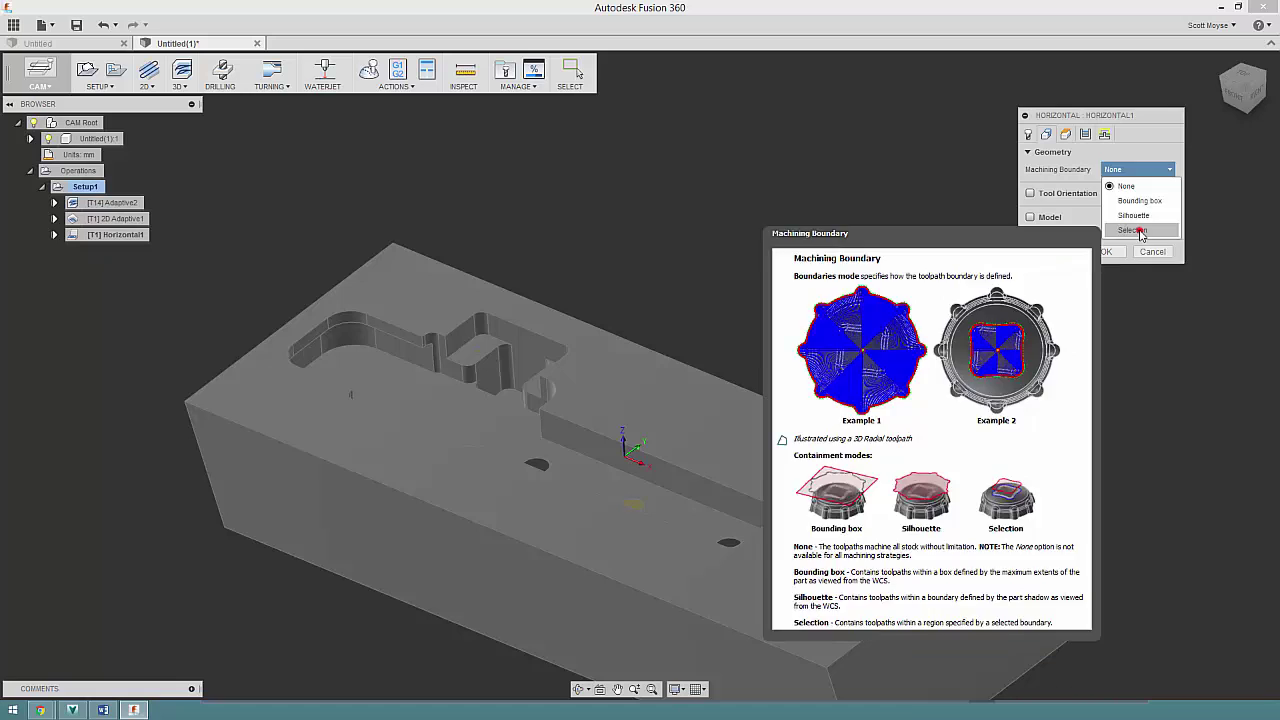
{"action": "left_click", "coordinate": [1134, 230]}
{"action": "left_click", "coordinate": [402, 333]}
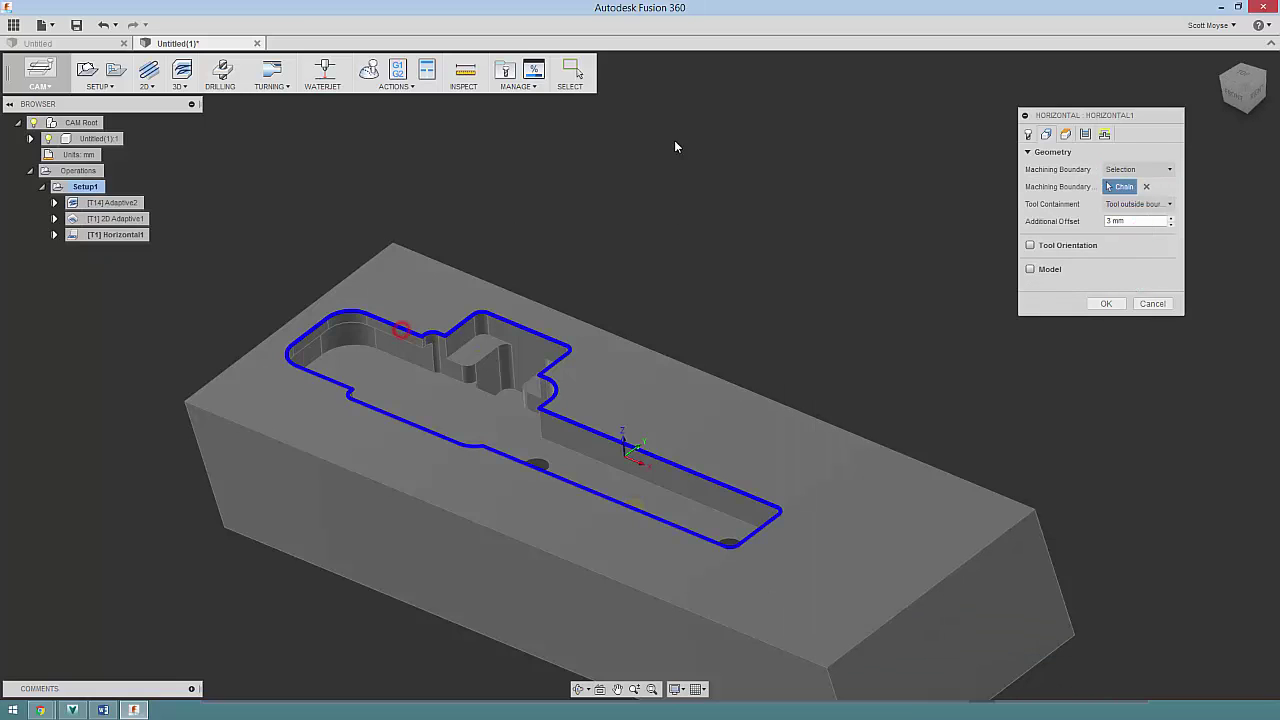
{"action": "left_click", "coordinate": [1138, 204]}
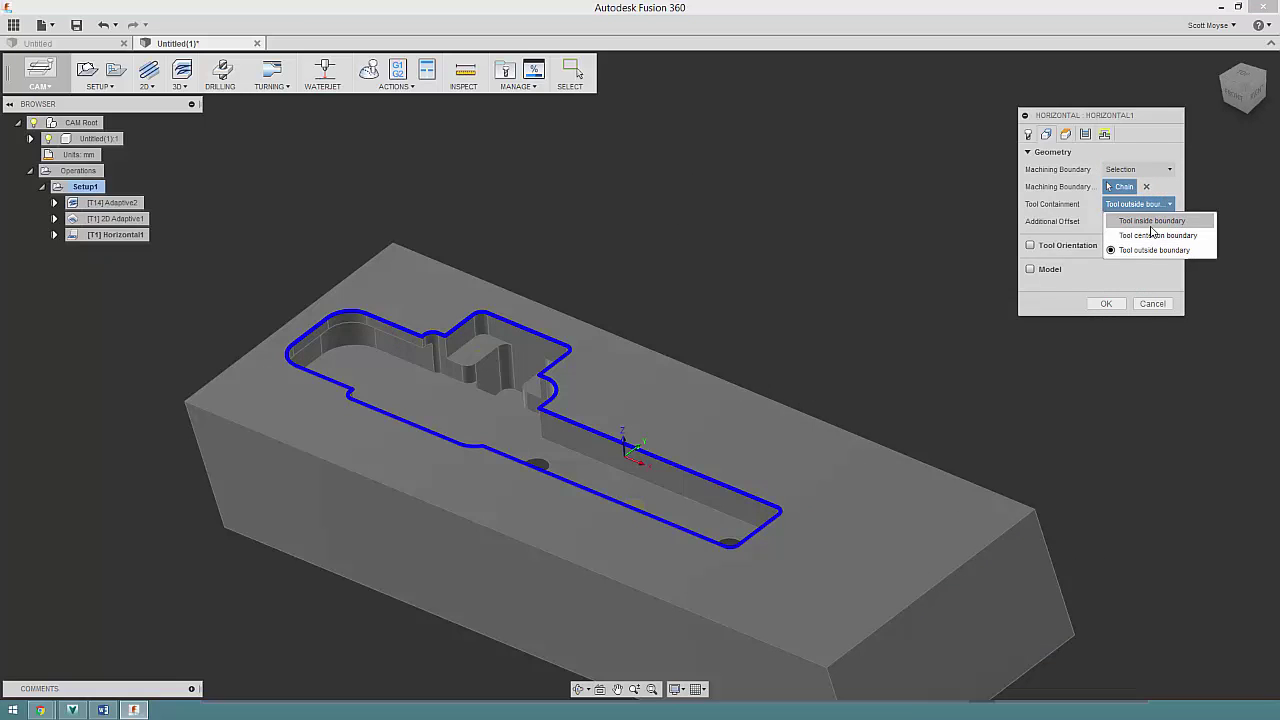
{"action": "left_click", "coordinate": [1150, 222]}
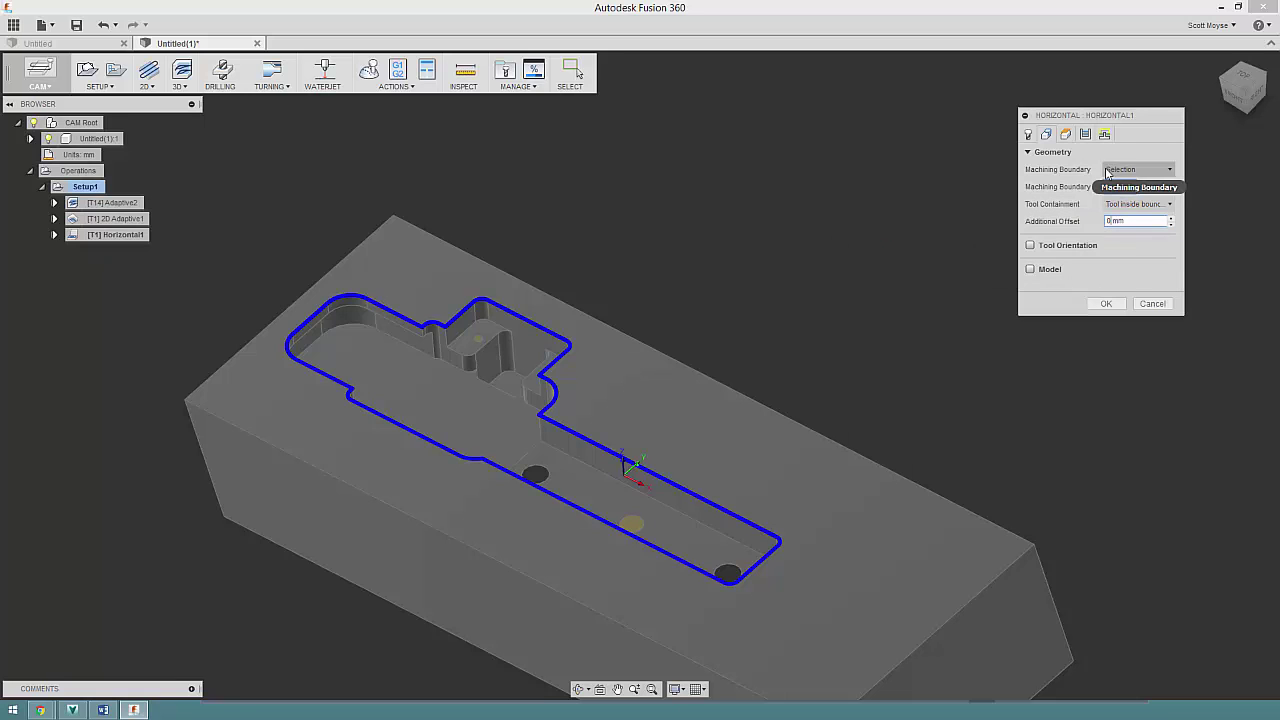
Step: Check the Horizontal operation's heights, enable stock to leave with 0 mm axial and a custom radial allowance, and generate the toolpath
{"action": "left_click", "coordinate": [1066, 134]}
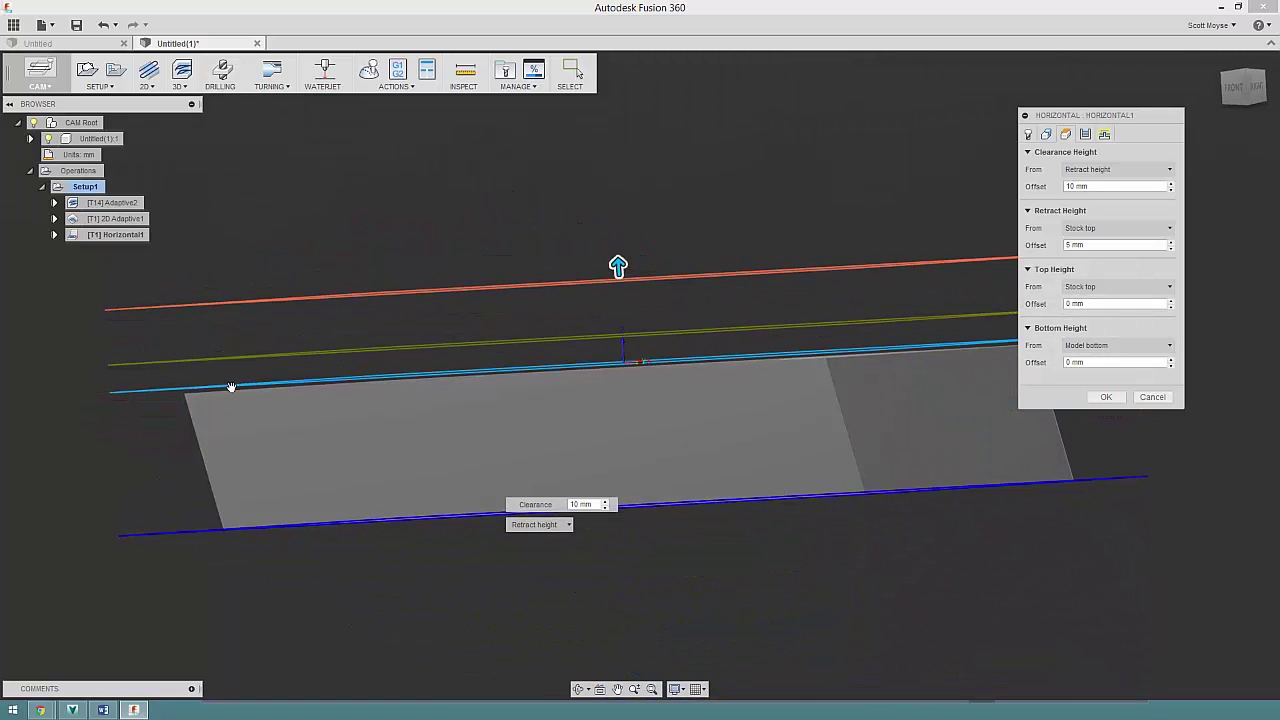
{"action": "key", "text": "F6"}
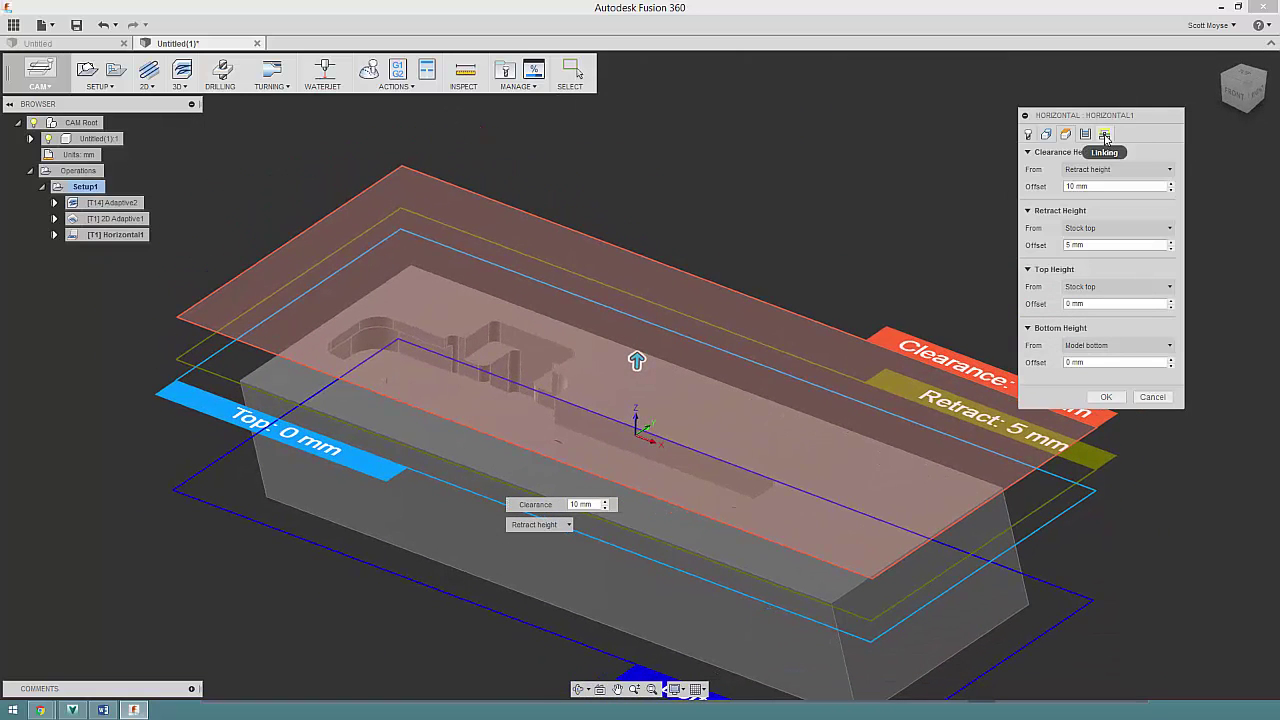
{"action": "left_click", "coordinate": [1085, 134]}
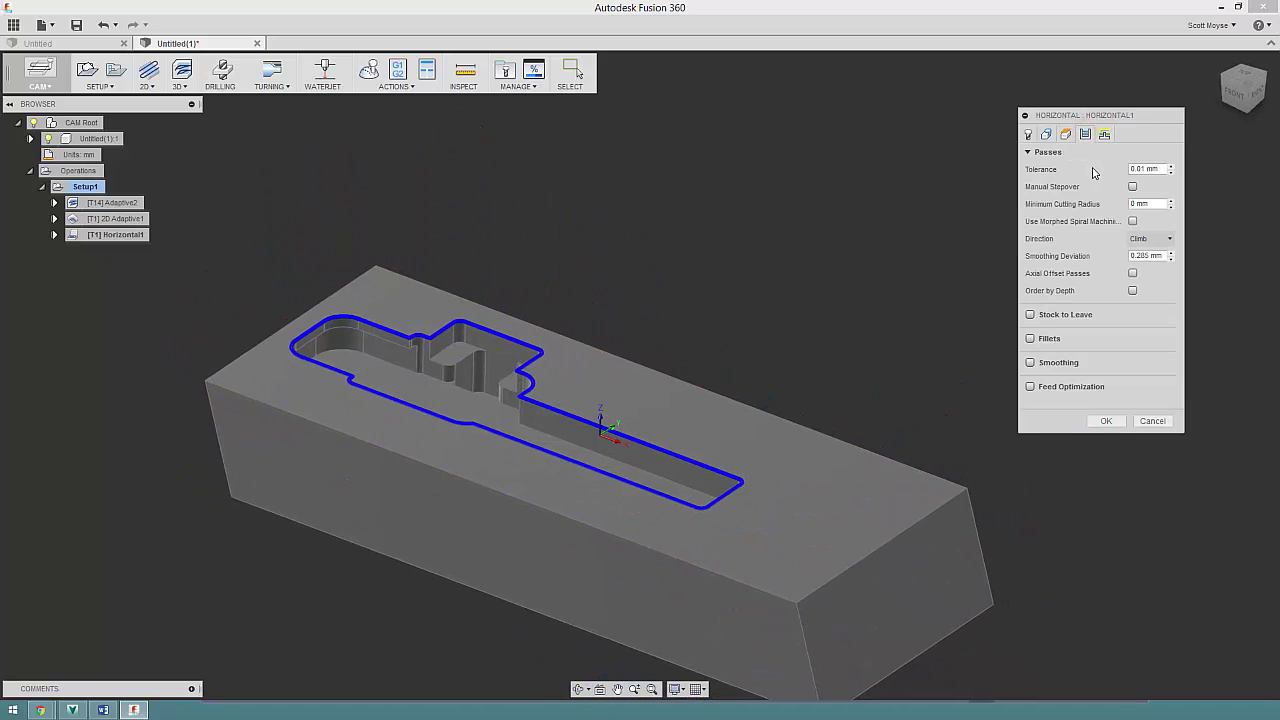
{"action": "left_click", "coordinate": [1031, 315]}
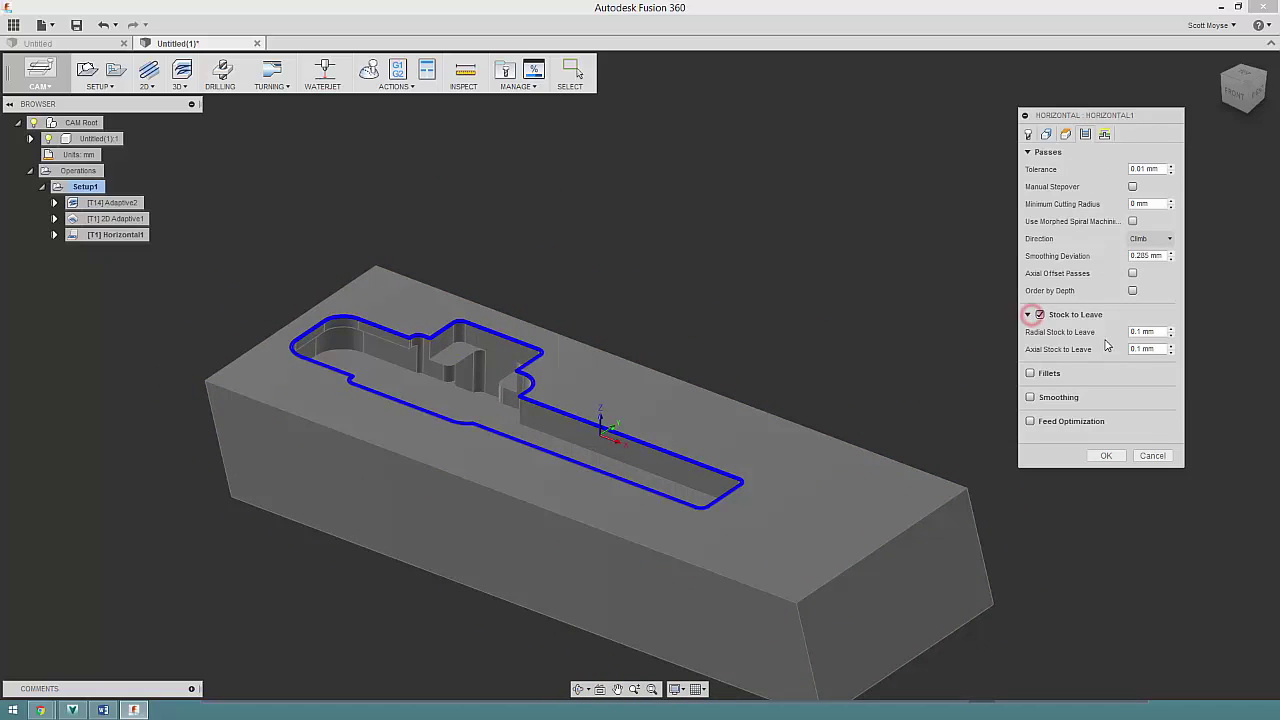
{"action": "double_click", "coordinate": [1140, 348]}
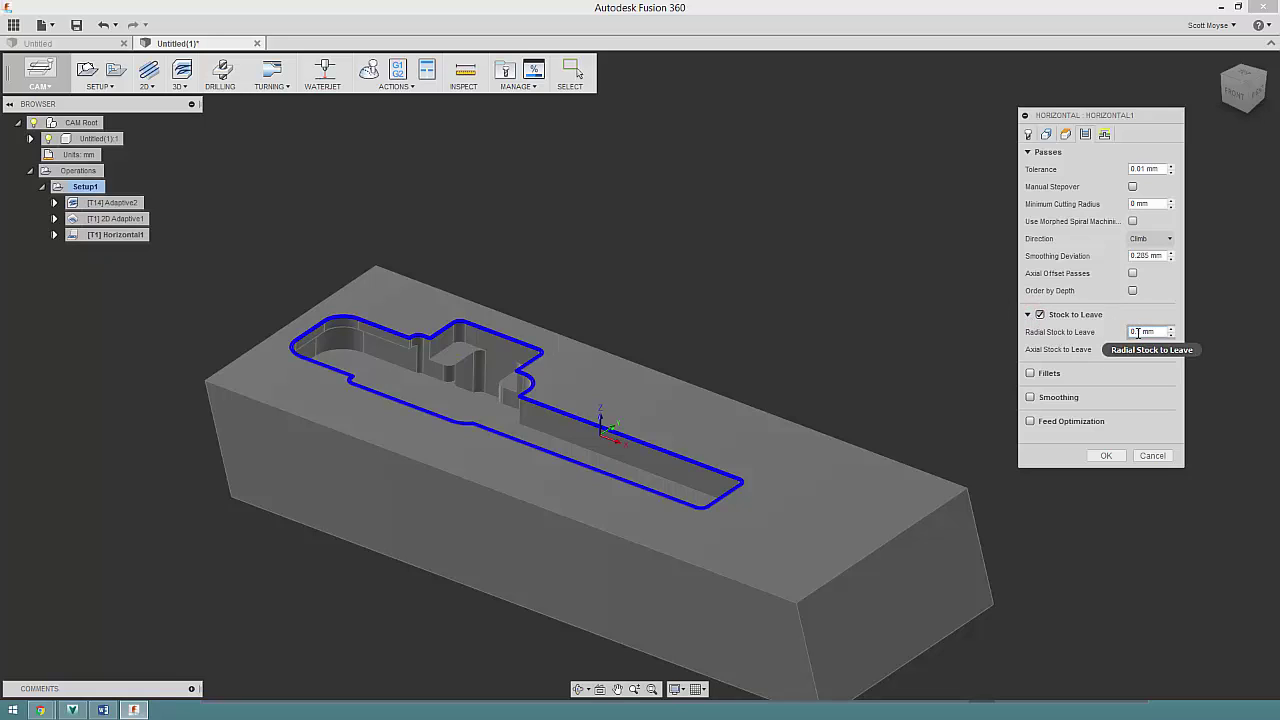
{"action": "double_click", "coordinate": [1140, 331]}
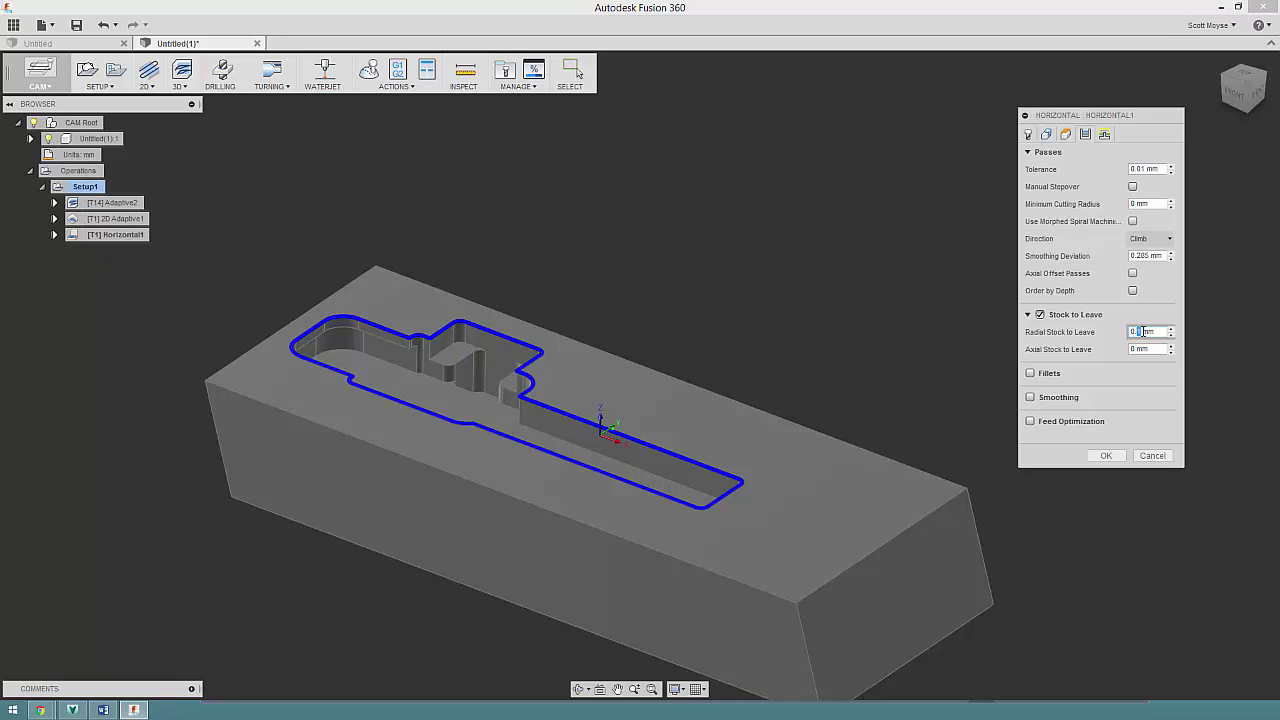
{"action": "left_click", "coordinate": [1106, 456]}
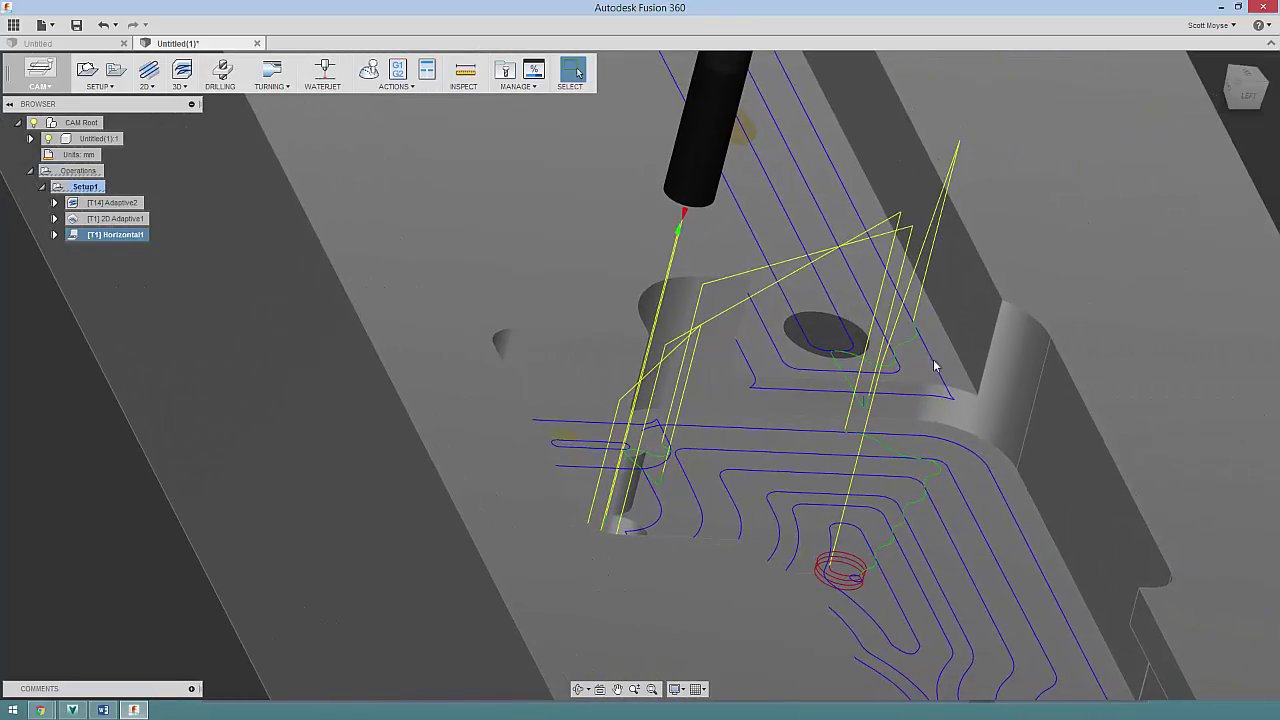
Step: Inspect the Horizontal toolpath's passes across the pocket floors and patched holes, then deselect it
{"action": "scroll", "coordinate": [900, 380], "scroll_direction": "up", "scroll_amount": 2}
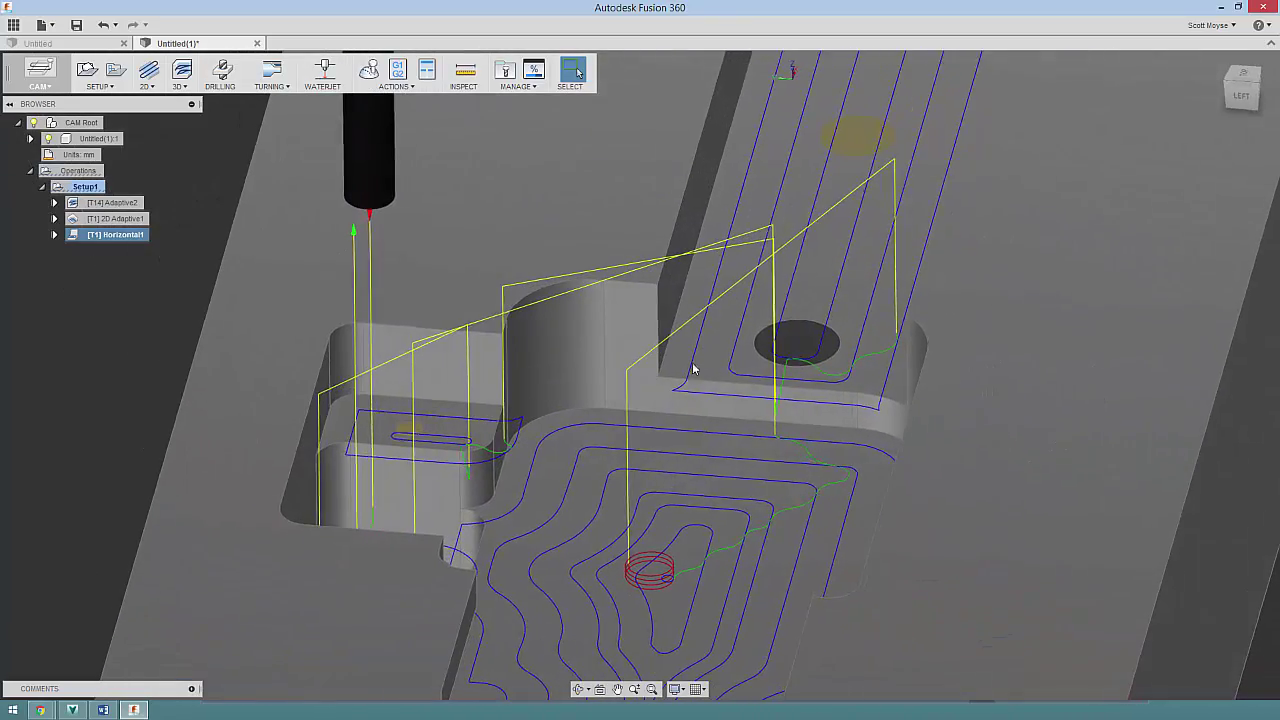
{"action": "scroll", "coordinate": [690, 367], "scroll_direction": "up", "scroll_amount": 2}
{"action": "scroll", "coordinate": [690, 365], "scroll_direction": "down", "scroll_amount": 5}
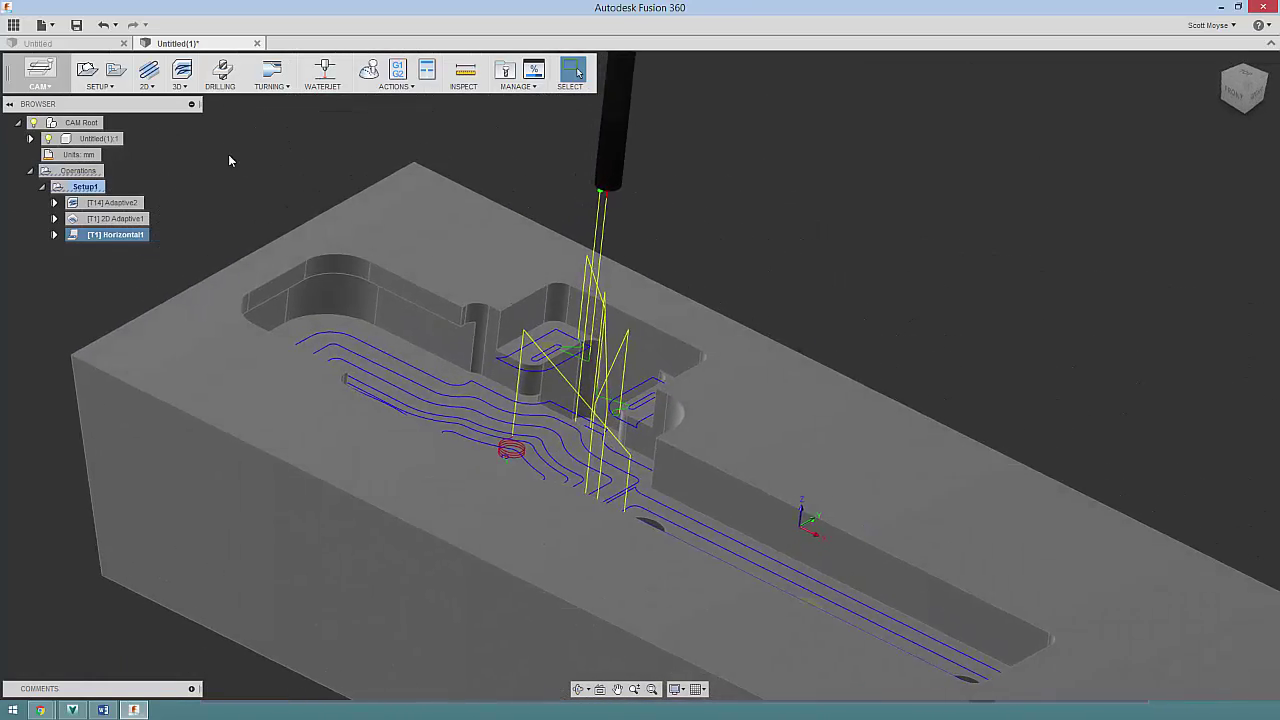
{"action": "left_click", "coordinate": [228, 160]}
Step: Create a 2D Contour operation and select the edge chain along the ledge in the pocket's rounded end as its contour
{"action": "left_click", "coordinate": [145, 86]}
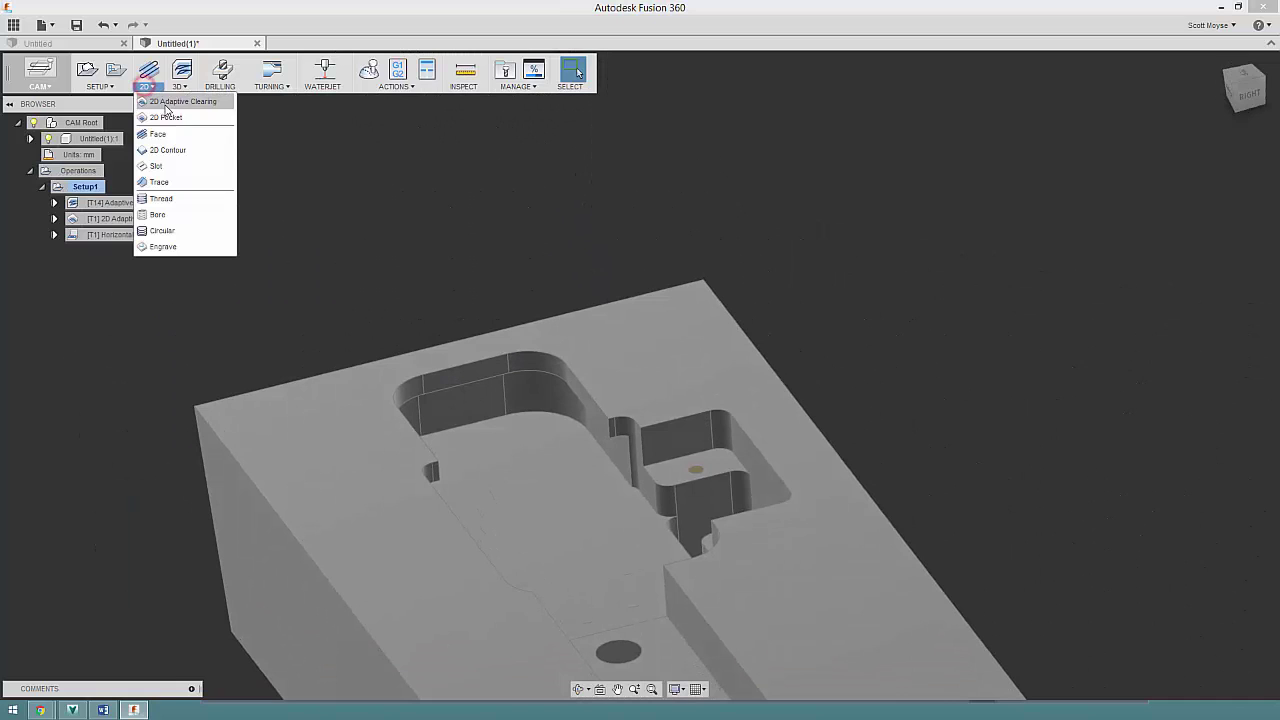
{"action": "left_click", "coordinate": [162, 152]}
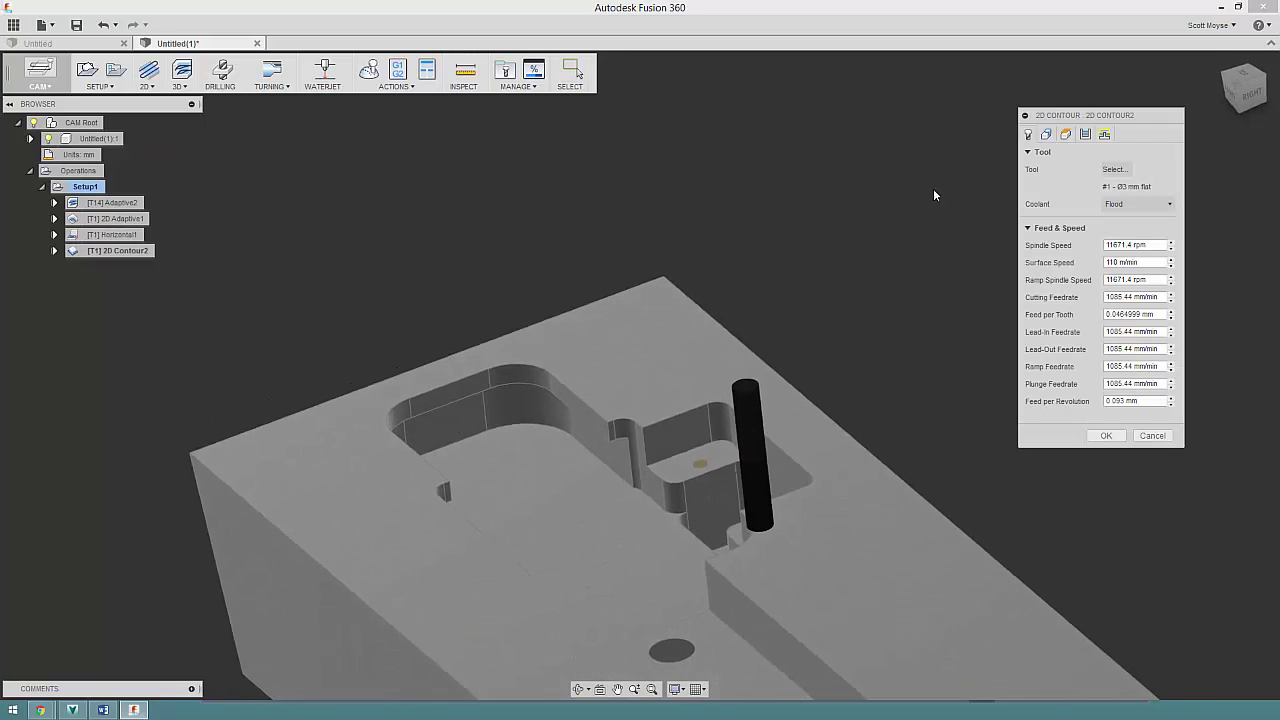
{"action": "left_click", "coordinate": [1046, 134]}
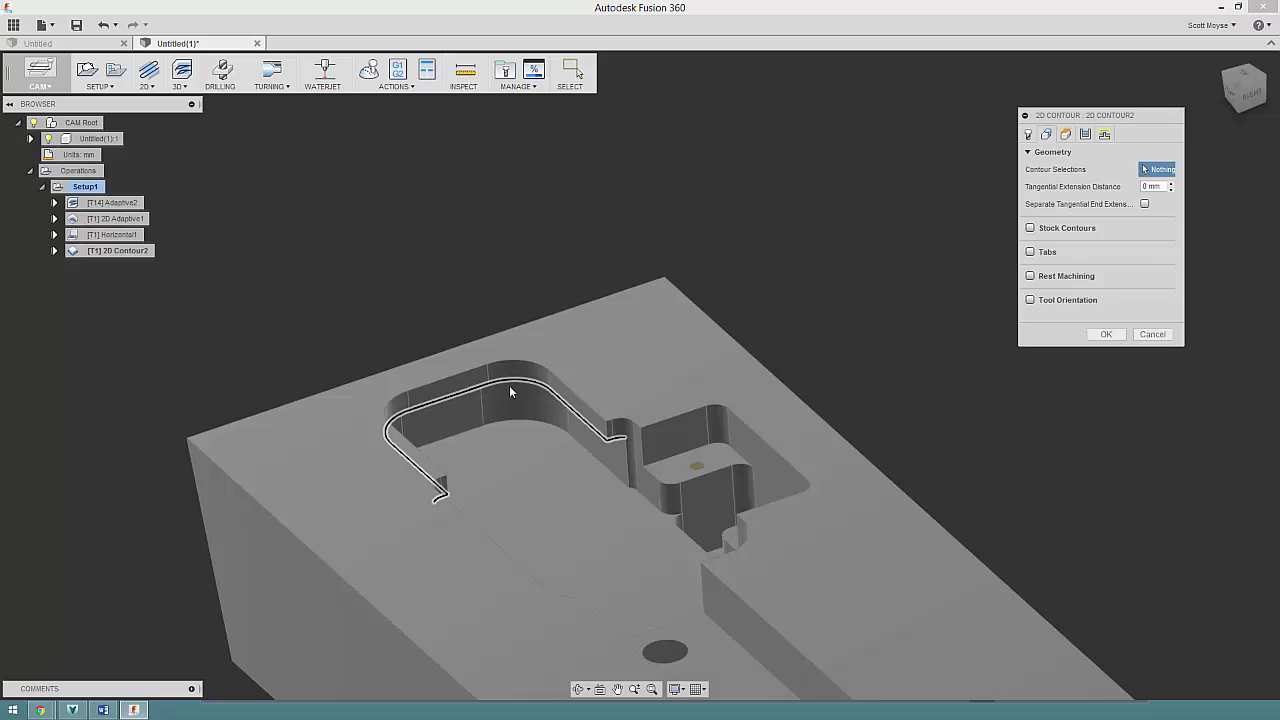
{"action": "left_click", "coordinate": [582, 414]}
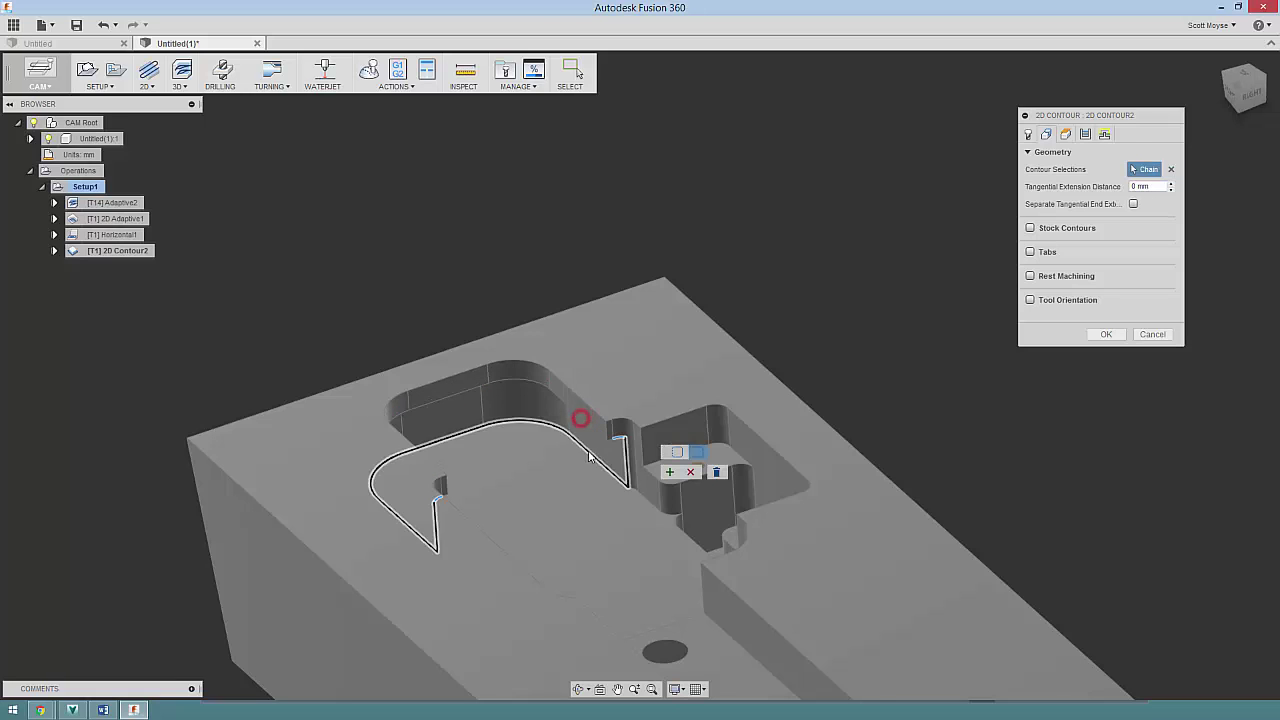
Step: Set the contour selection to an open chain and exclude the short notch edges at one end of the ledge
{"action": "scroll", "coordinate": [580, 448], "scroll_direction": "up", "scroll_amount": 10}
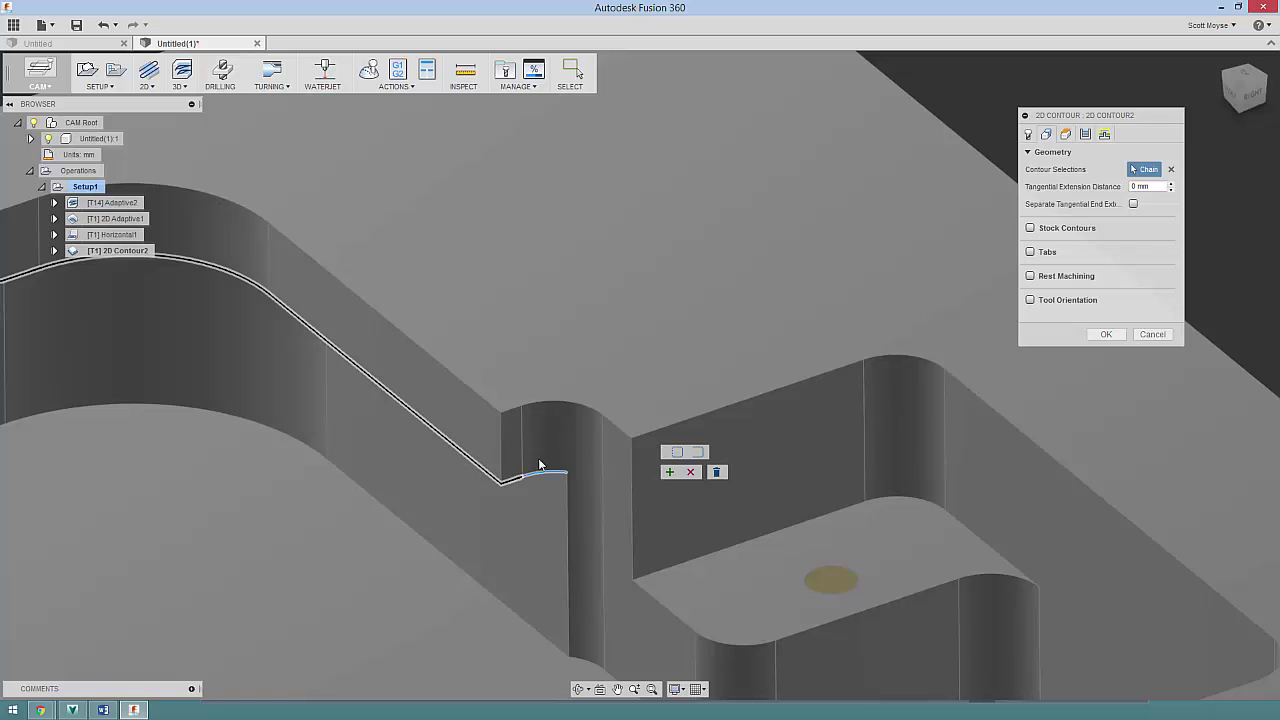
{"action": "left_click", "coordinate": [702, 453]}
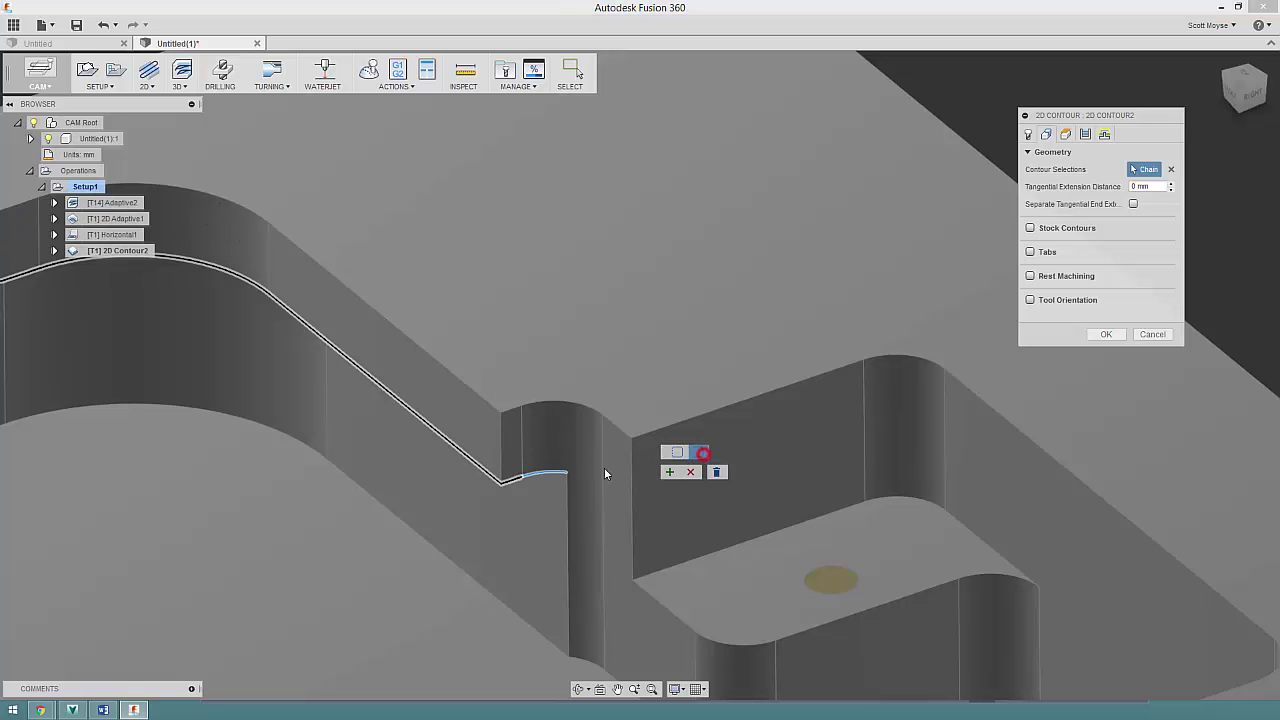
{"action": "left_click", "coordinate": [461, 451]}
{"action": "key", "text": "ctrl"}
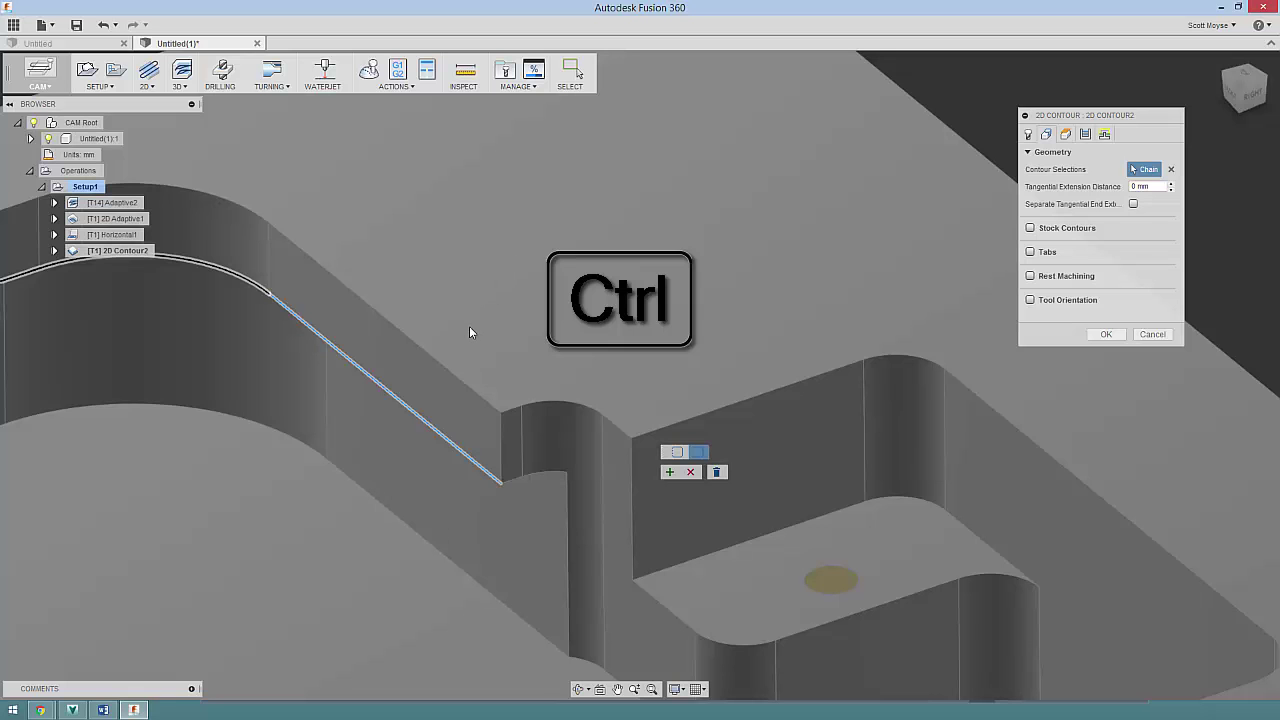
Step: Exclude the notch edge at the chain's other end, leaving only the straight sides and rounded end, and accept the open chain
{"action": "middle_click_drag", "start_coordinate": [505, 242], "coordinate": [500, 395], "text": "shift"}
{"action": "key", "text": "ctrl"}
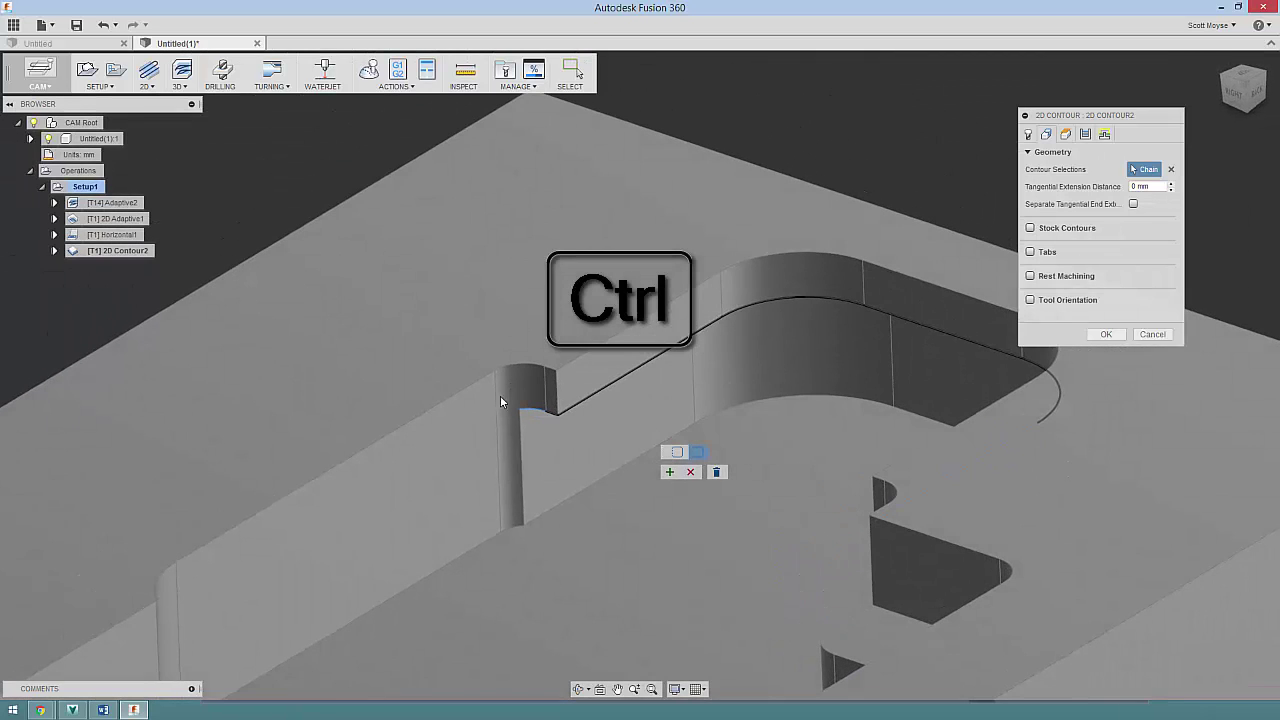
{"action": "left_click", "coordinate": [530, 411], "text": "ctrl"}
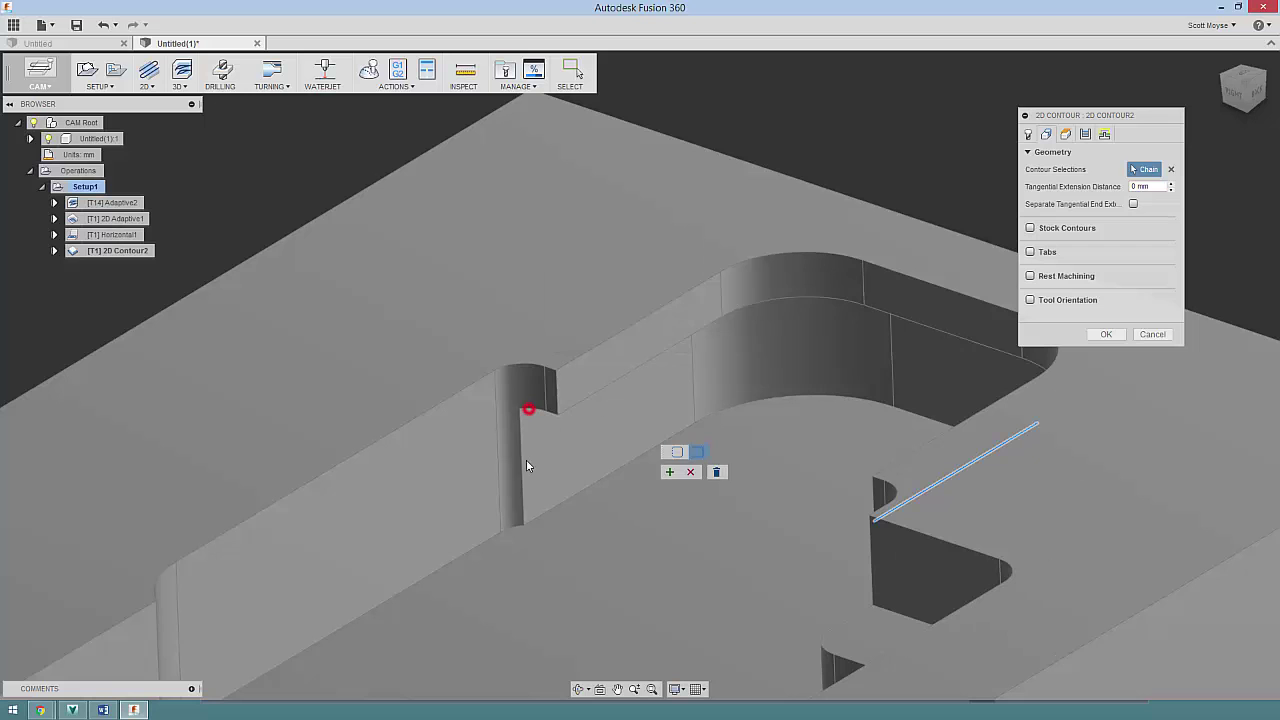
{"action": "left_click", "coordinate": [585, 398]}
{"action": "middle_click_drag", "start_coordinate": [790, 148], "coordinate": [660, 381], "text": "shift"}
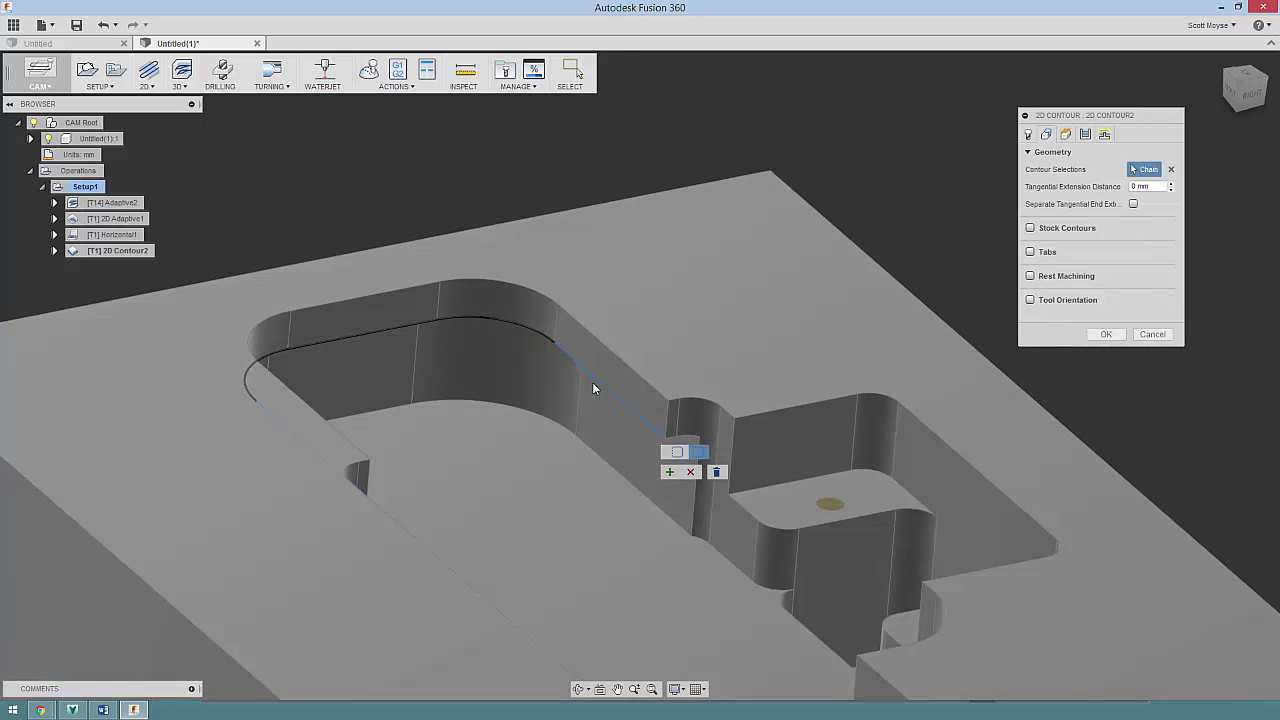
{"action": "left_click", "coordinate": [670, 472]}
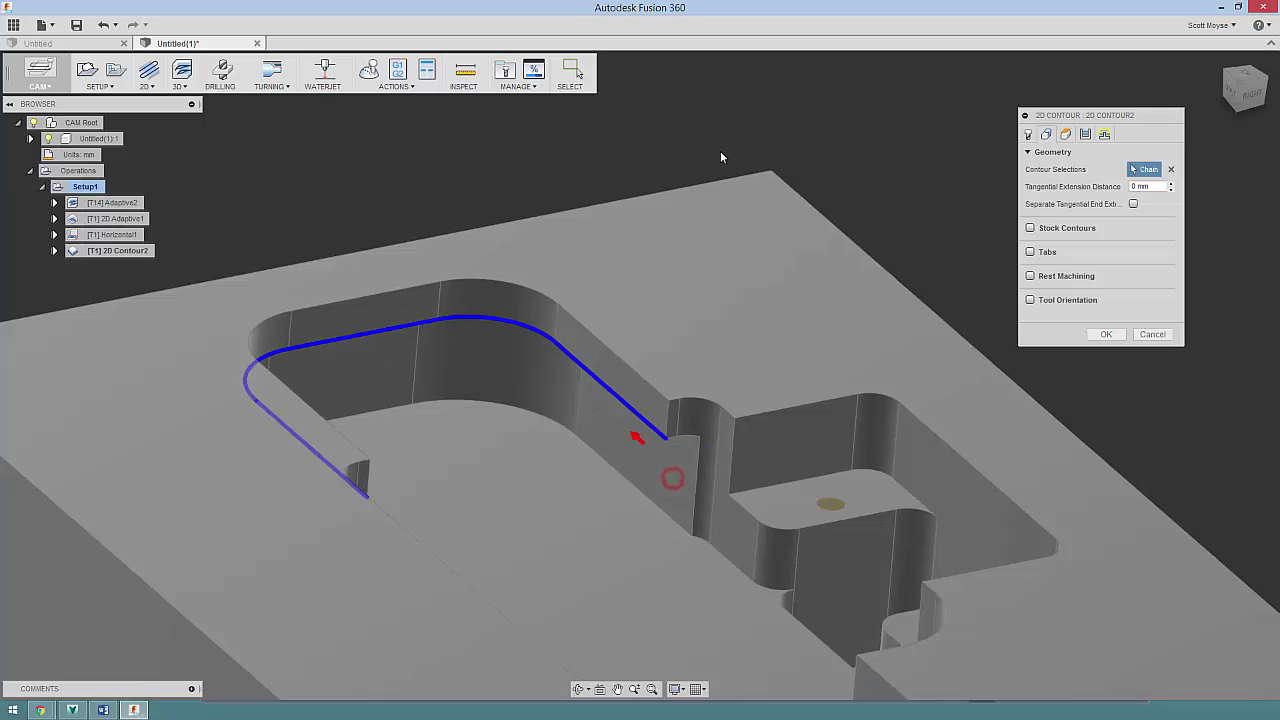
Step: Check both ends of the open contour chain and its machining side, and generate the 2D Contour toolpath
{"action": "middle_click_drag", "start_coordinate": [672, 476], "coordinate": [735, 400], "text": "shift"}
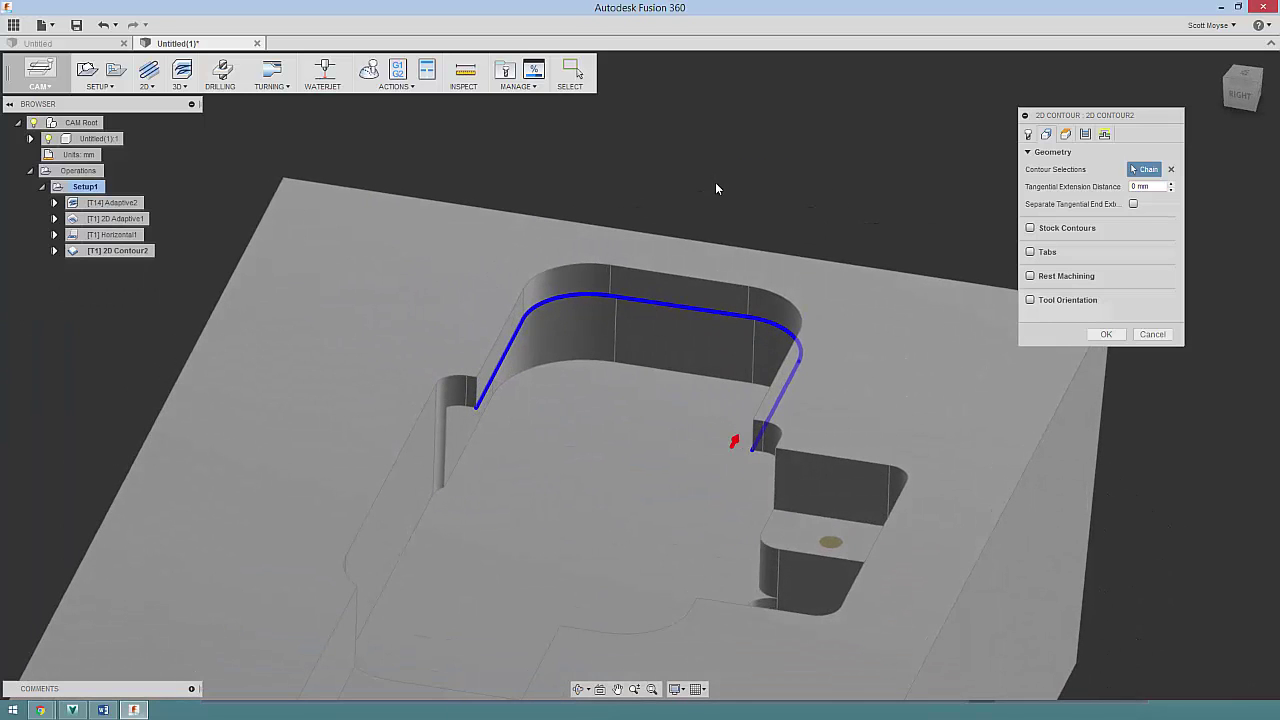
{"action": "middle_click_drag", "start_coordinate": [771, 194], "coordinate": [980, 295], "text": "shift"}
{"action": "left_click", "coordinate": [1102, 335]}
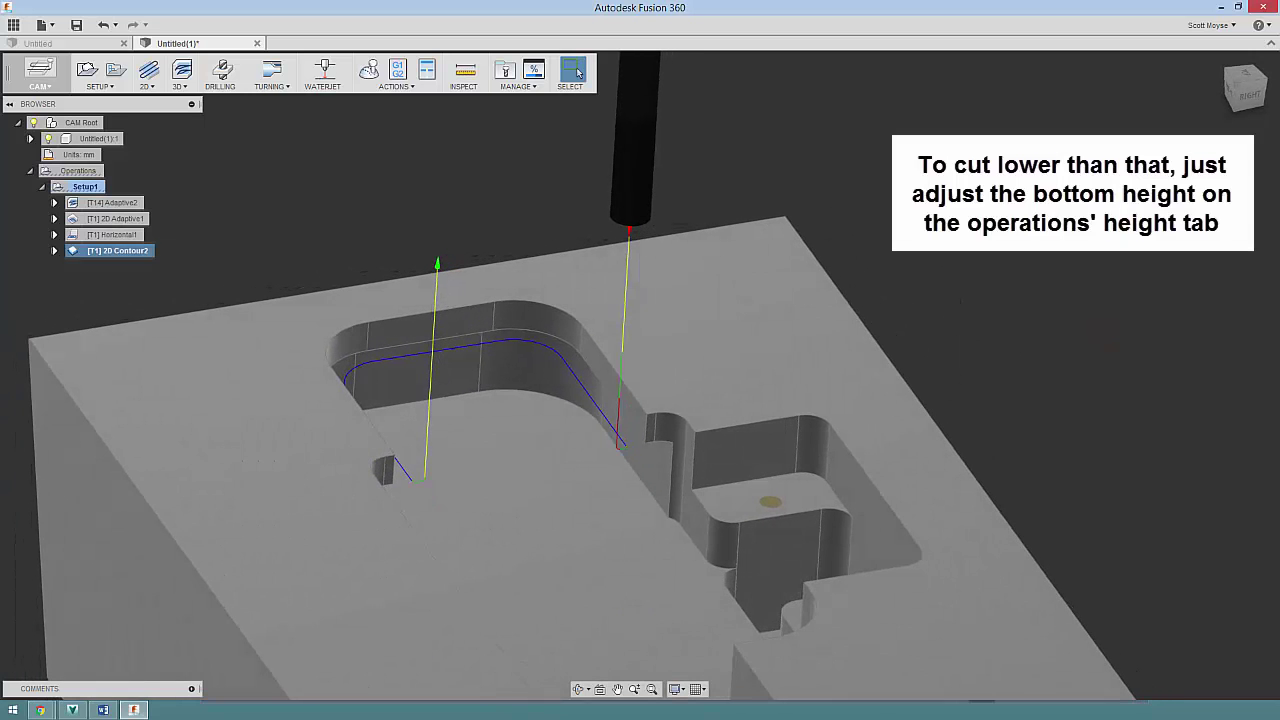
Step: Examine the 2D Contour toolpath along the pocket's rounded end, including its lead-in and lead-out at the notches, from several angles
{"action": "middle_click_drag", "start_coordinate": [632, 444], "coordinate": [636, 481], "text": "shift"}
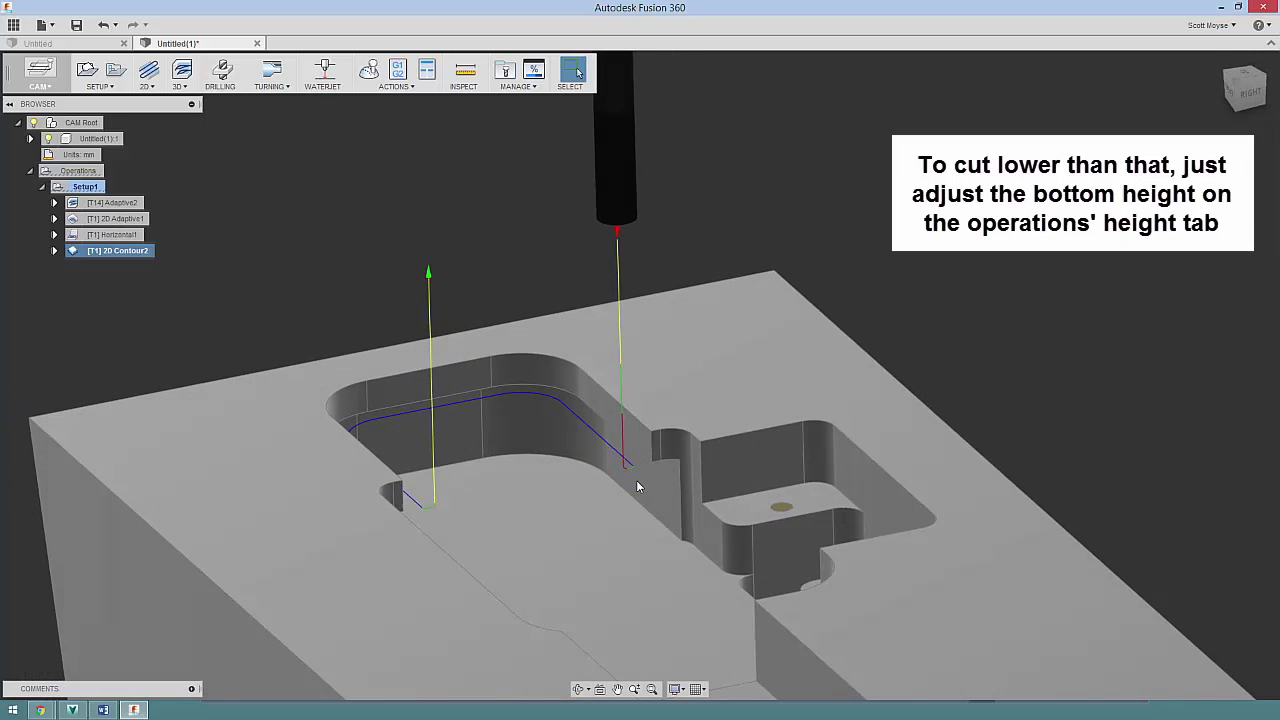
{"action": "scroll", "coordinate": [731, 294], "scroll_direction": "down", "scroll_amount": 5}
{"action": "middle_click_drag", "start_coordinate": [734, 239], "coordinate": [733, 274], "text": "shift"}
{"action": "middle_click_drag", "start_coordinate": [716, 370], "coordinate": [588, 426], "text": "shift"}
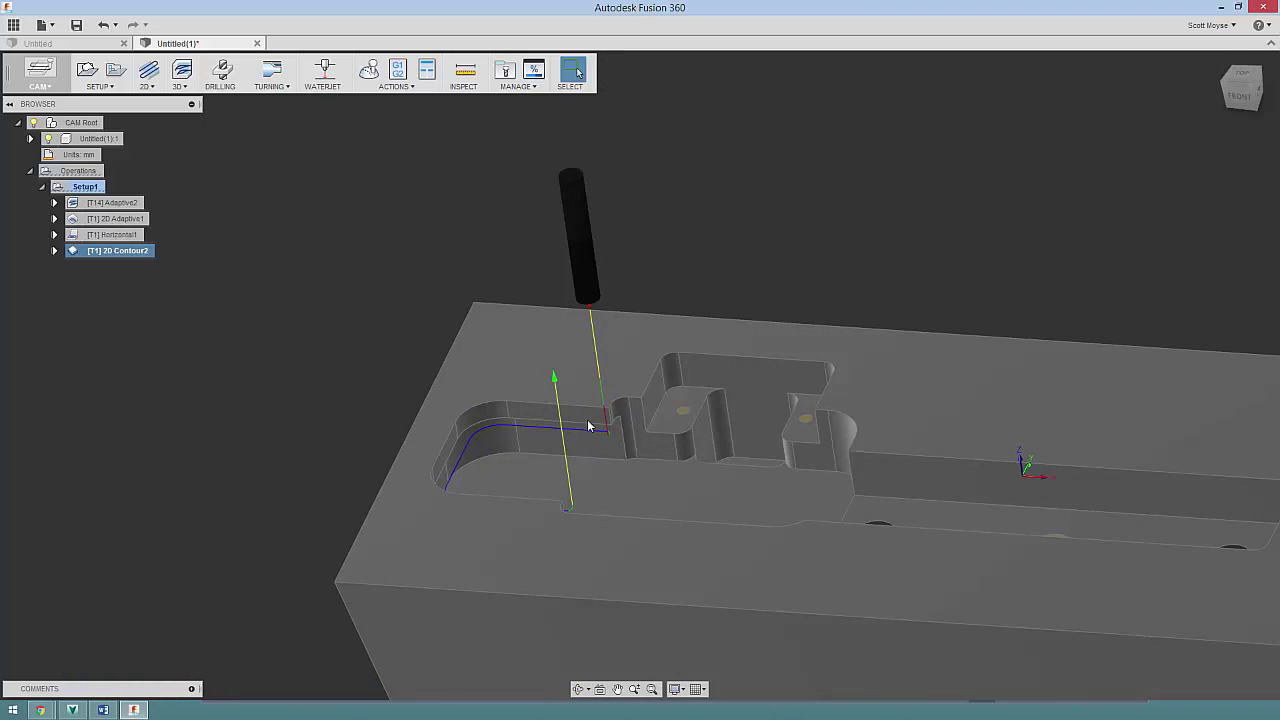
{"action": "left_click", "coordinate": [618, 460]}
{"action": "left_click", "coordinate": [76, 252]}
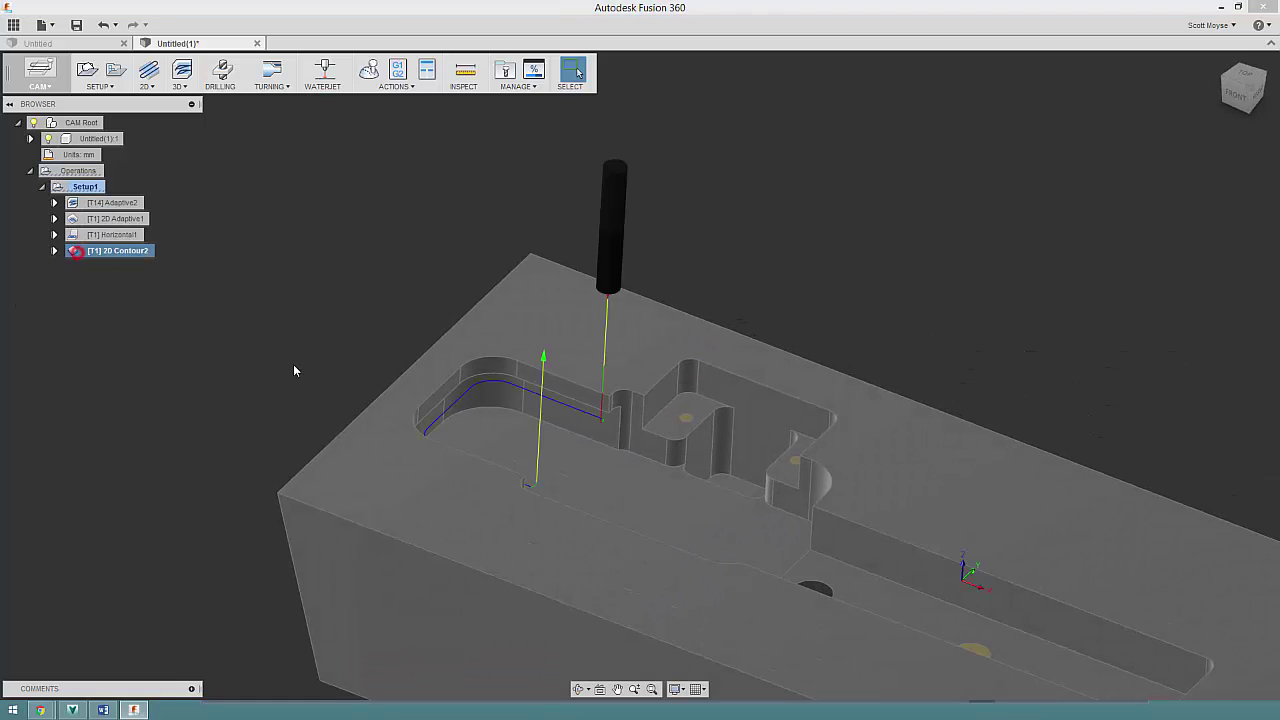
{"action": "middle_click_drag", "start_coordinate": [294, 371], "coordinate": [612, 420], "text": "shift"}
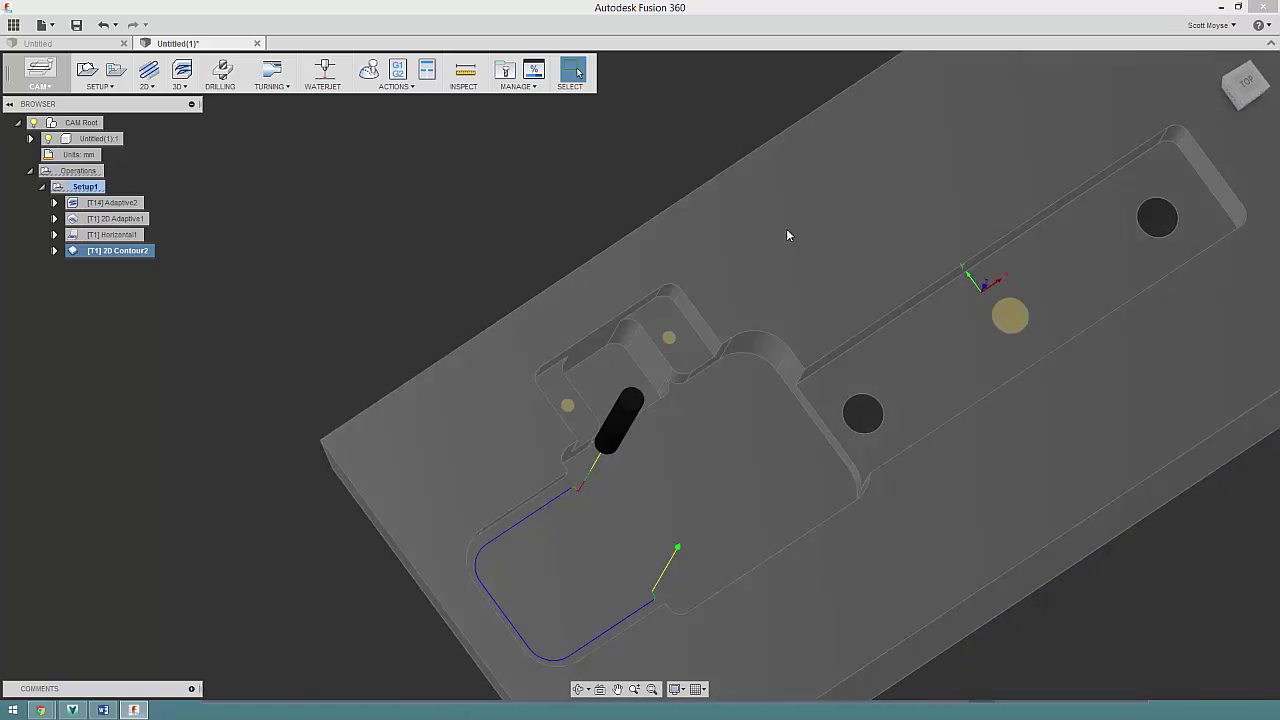
{"action": "middle_click_drag", "start_coordinate": [786, 234], "coordinate": [687, 254], "text": "shift"}
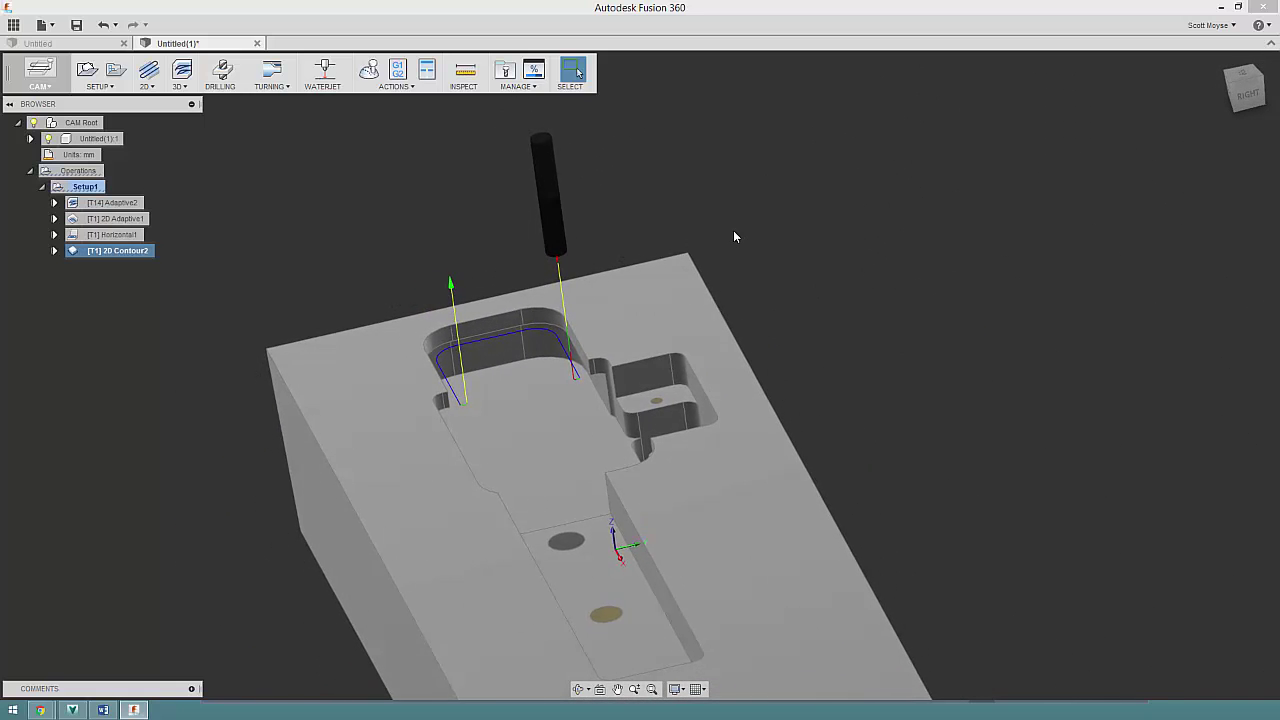